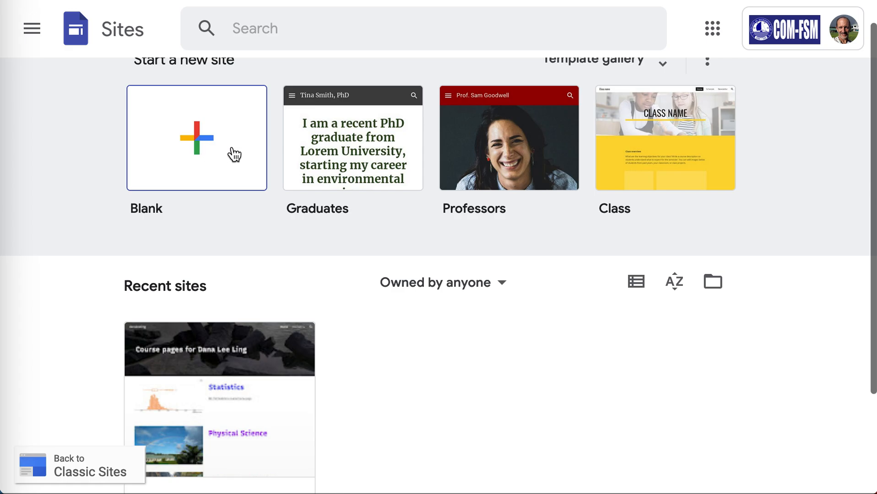
# Step: Open the existing course site from the recent sites for editing
pyautogui.scroll(-2, 383, 369)
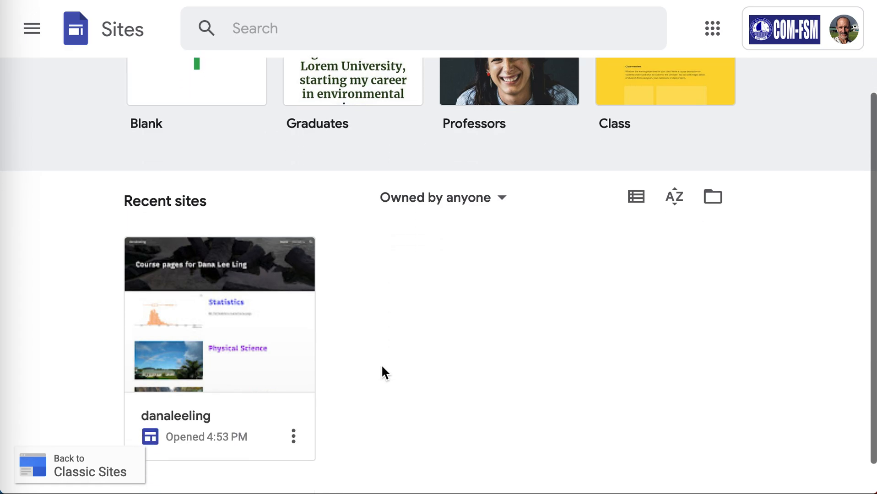
pyautogui.scroll(-1, 383, 369)
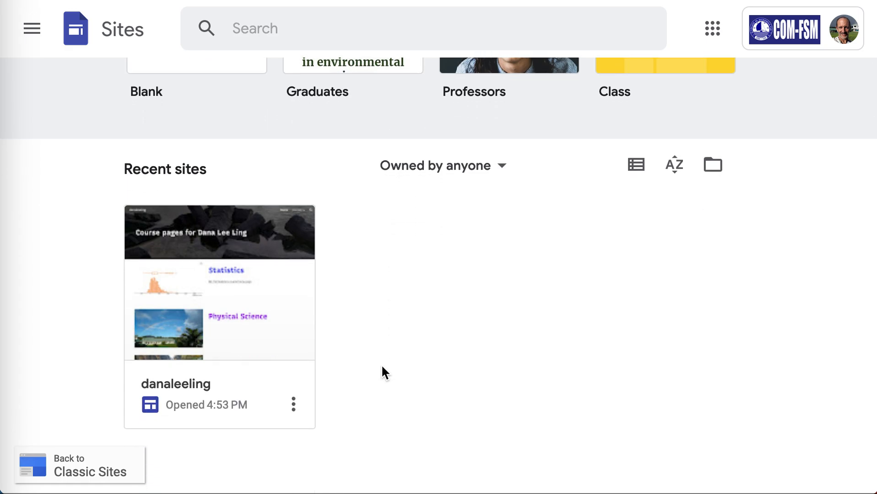
pyautogui.scroll(-1, 381, 364)
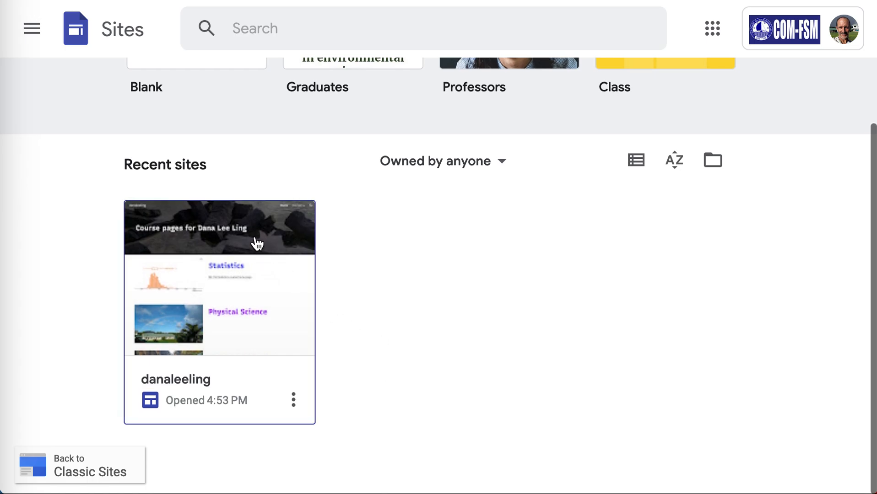
pyautogui.click(222, 233)
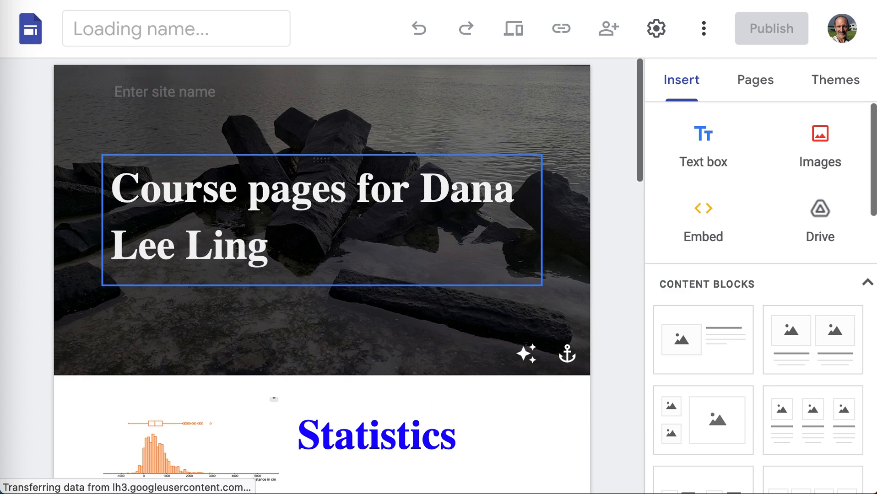
# Step: Look over the home page, open the Statistics page under Courses, and list its subpages
pyautogui.moveTo(564, 92)
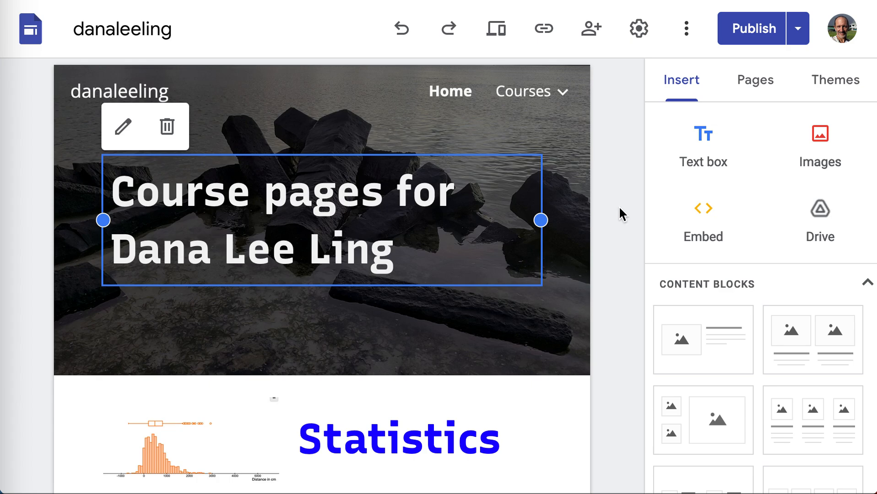
pyautogui.scroll(-1, 620, 208)
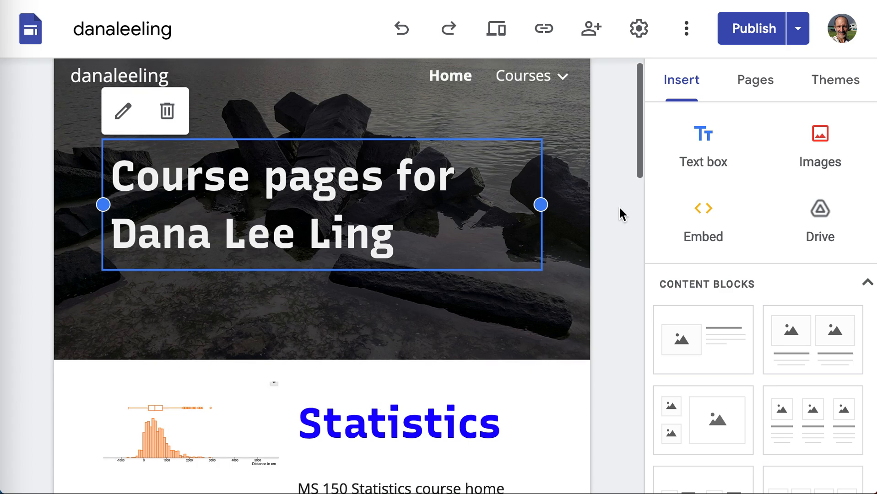
pyautogui.scroll(-3, 507, 311)
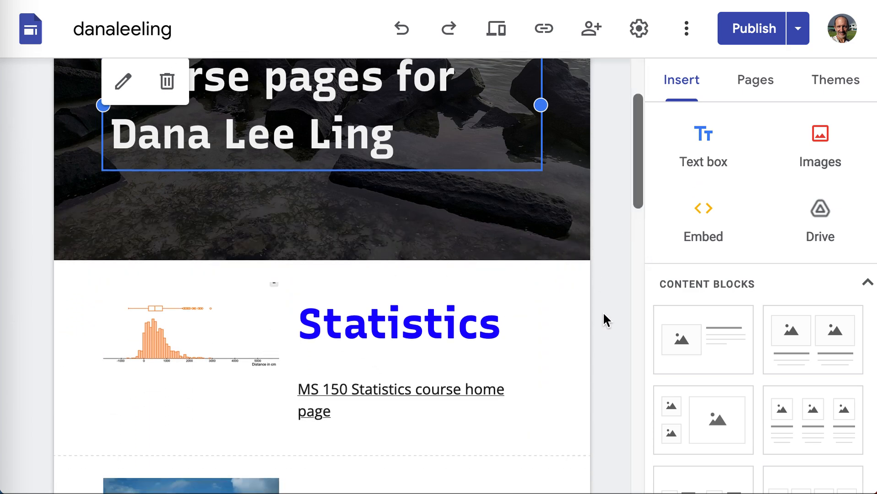
pyautogui.scroll(3, 602, 312)
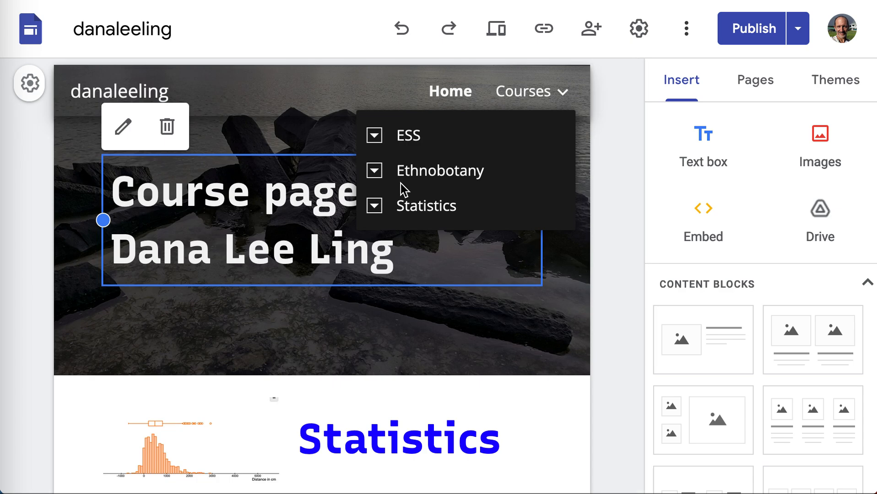
pyautogui.click(409, 209)
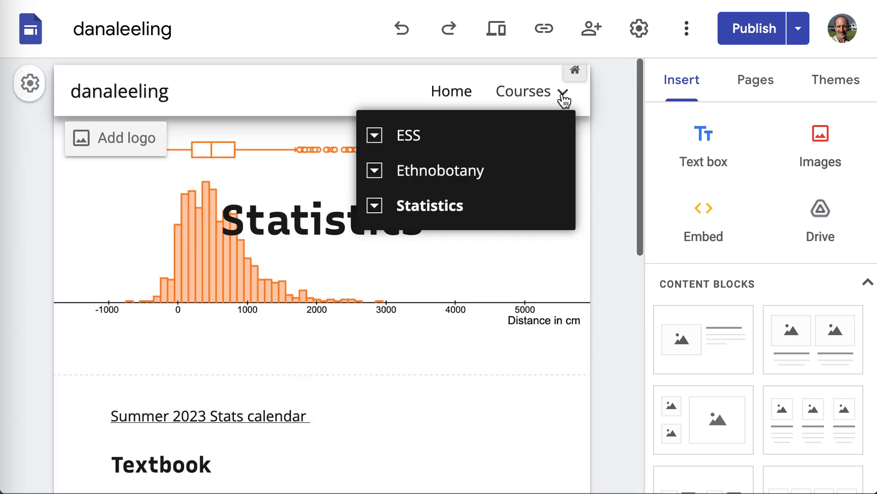
pyautogui.click(374, 207)
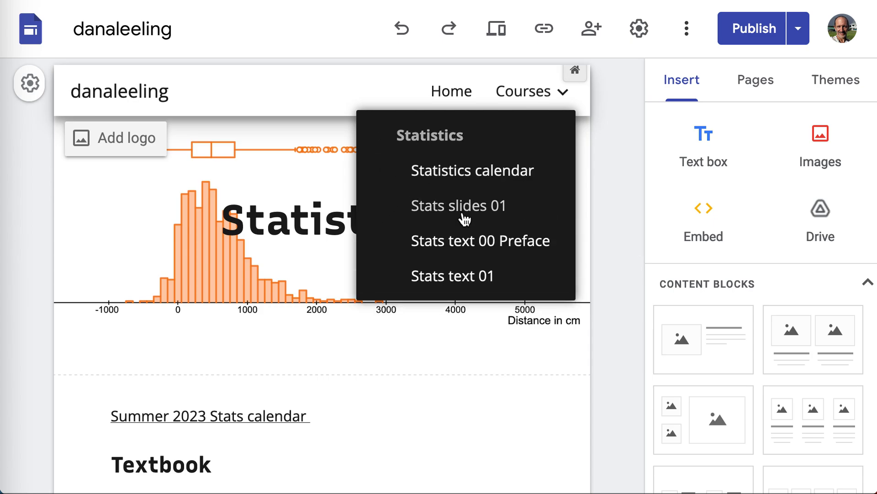
# Step: Open the Courses page and expand its subpages in the site's page list
pyautogui.click(534, 95)
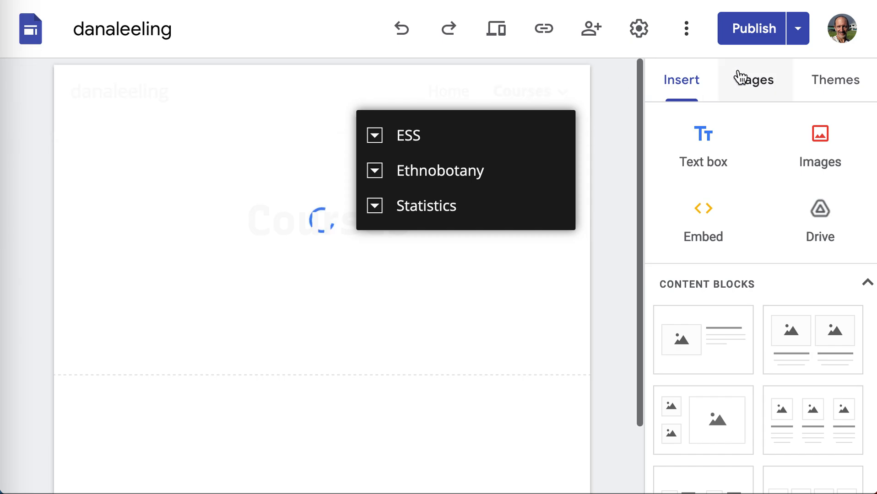
pyautogui.click(771, 84)
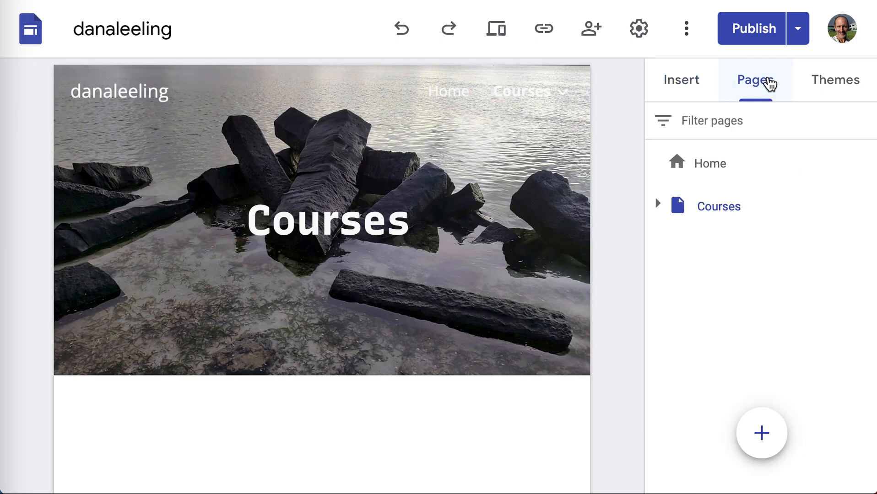
pyautogui.click(658, 204)
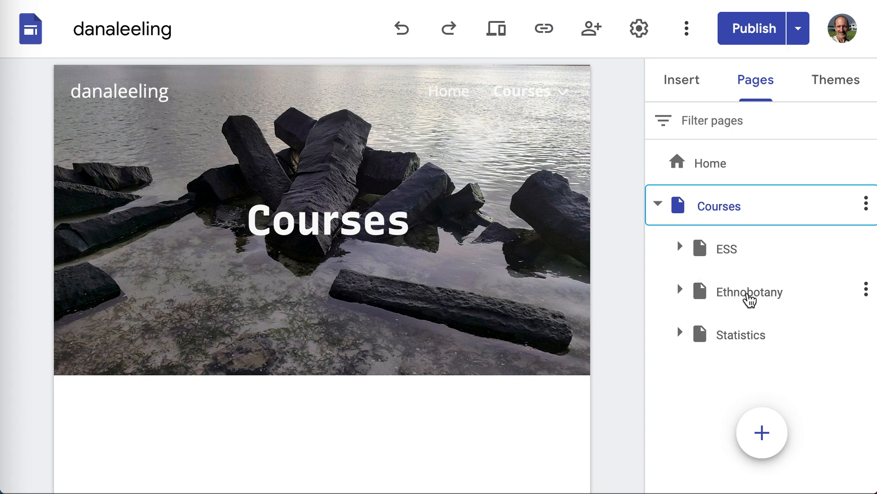
# Step: Check the page options offered for the Ethnobotany page and close them without choosing any
pyautogui.click(866, 293)
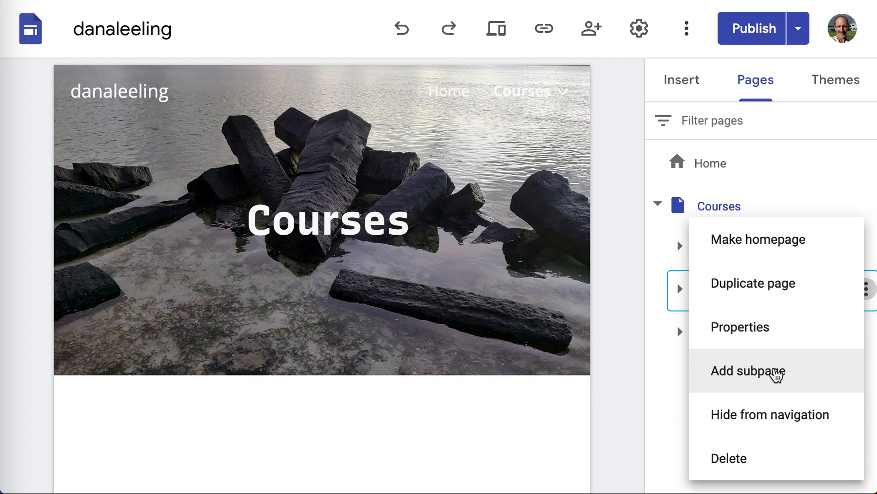
pyautogui.click(679, 388)
pyautogui.moveTo(764, 440)
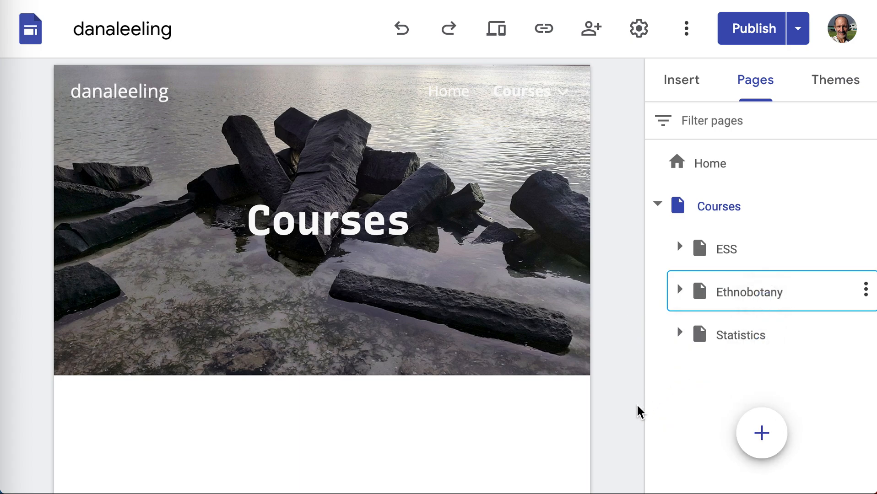
pyautogui.scroll(-2, 472, 290)
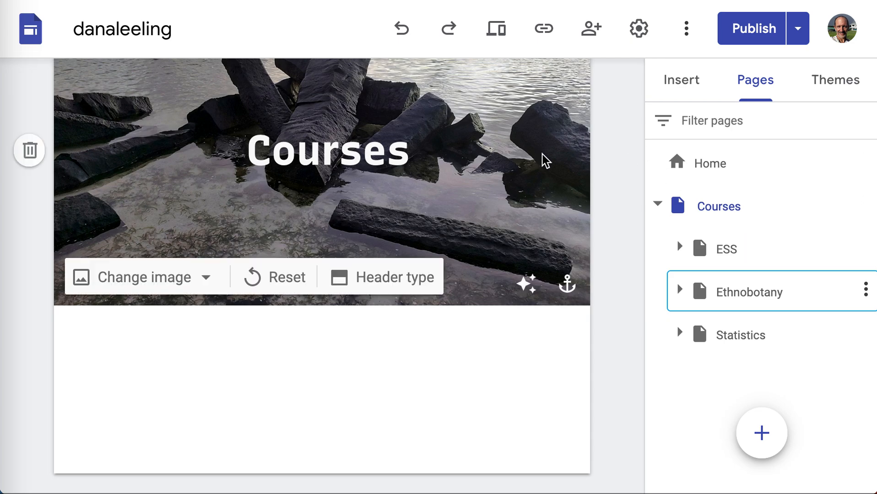
pyautogui.scroll(2, 544, 161)
# Step: Examine the insertable elements and content block layouts available for the Courses page
pyautogui.click(695, 85)
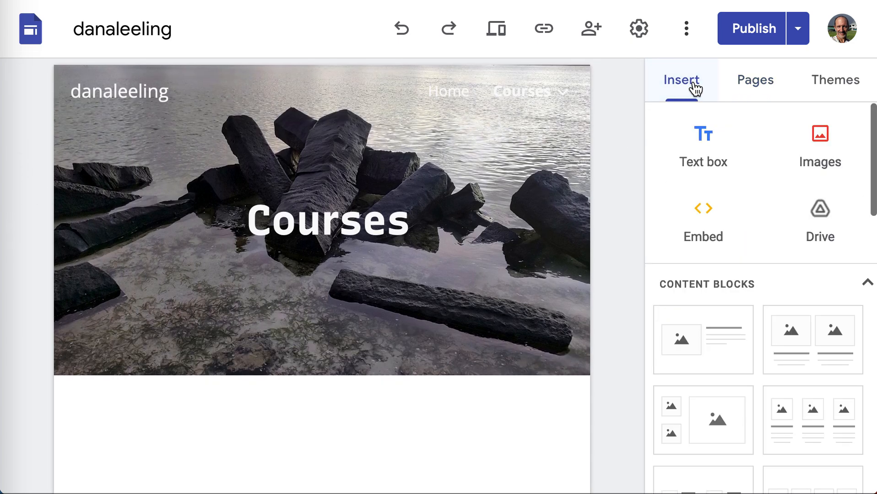
pyautogui.scroll(-2, 732, 304)
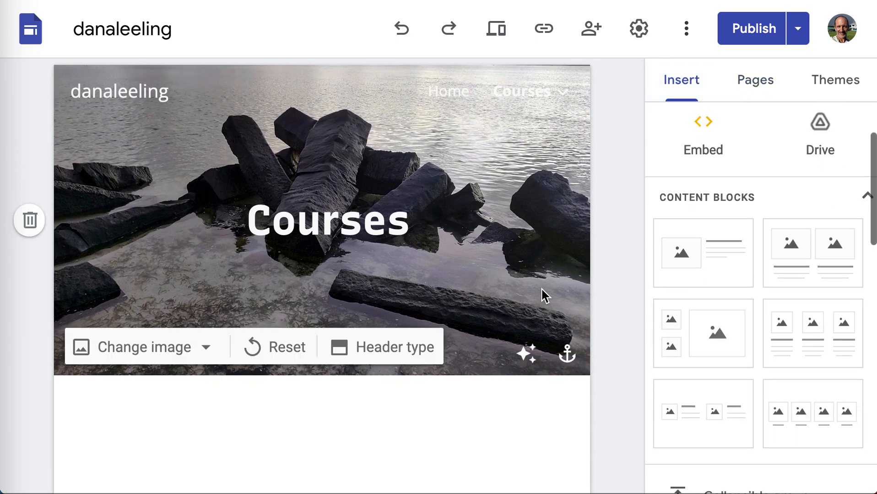
pyautogui.scroll(-2, 541, 289)
pyautogui.scroll(2, 541, 289)
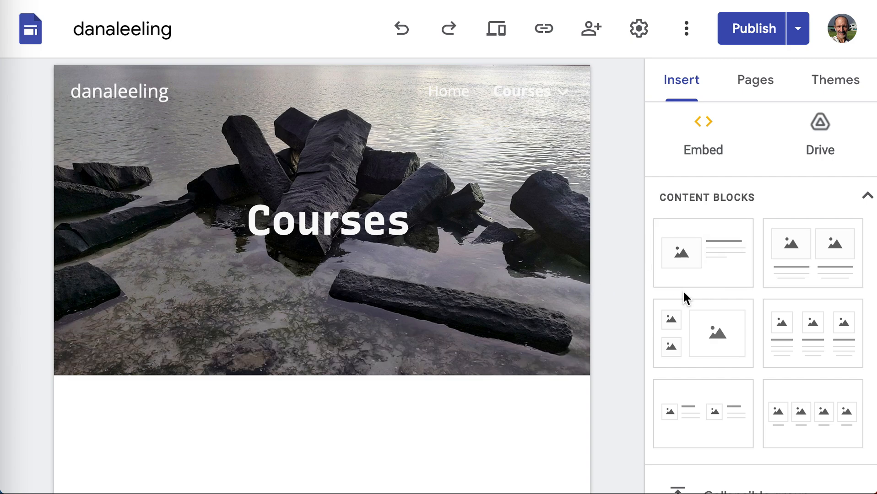
pyautogui.scroll(2, 720, 166)
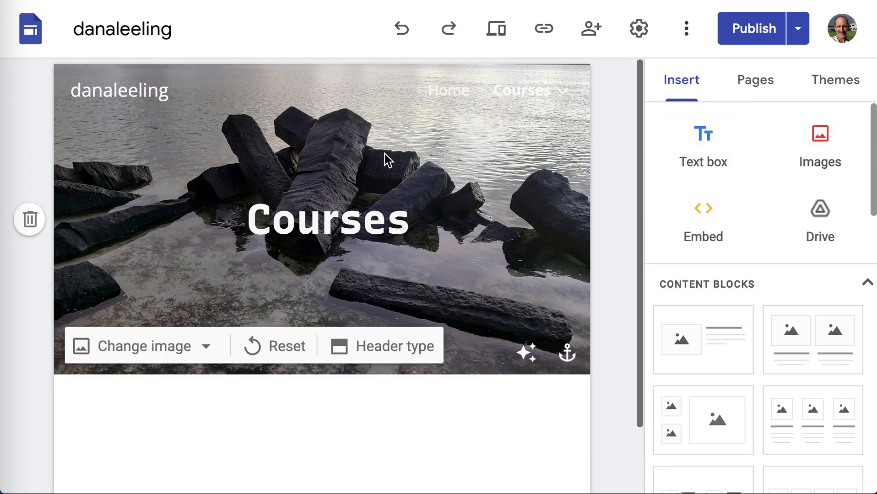
# Step: Open the Stats text 01 page nested under Statistics in the Courses navigation
pyautogui.scroll(-2, 384, 157)
pyautogui.scroll(-1, 385, 154)
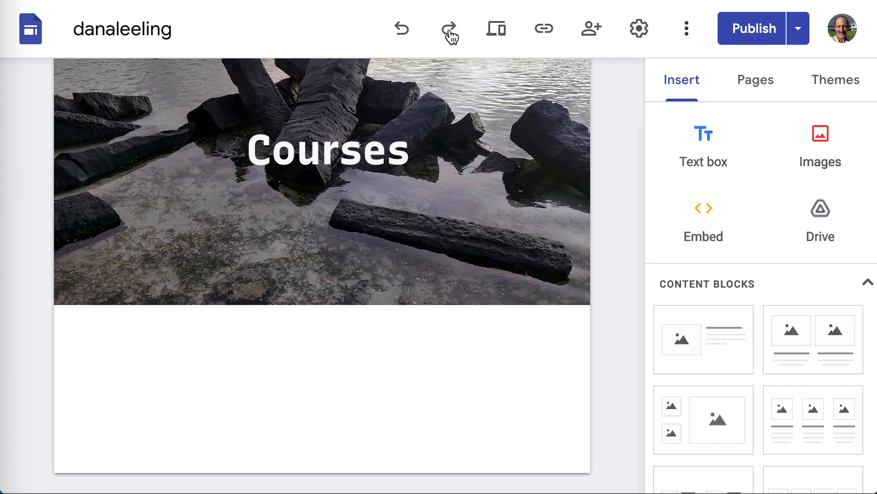
pyautogui.rightClick(410, 285)
pyautogui.scroll(2, 510, 219)
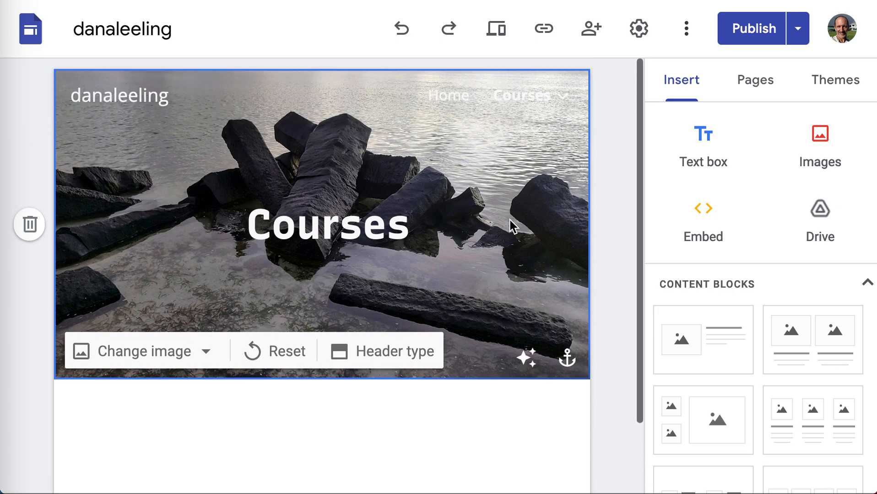
pyautogui.moveTo(527, 92)
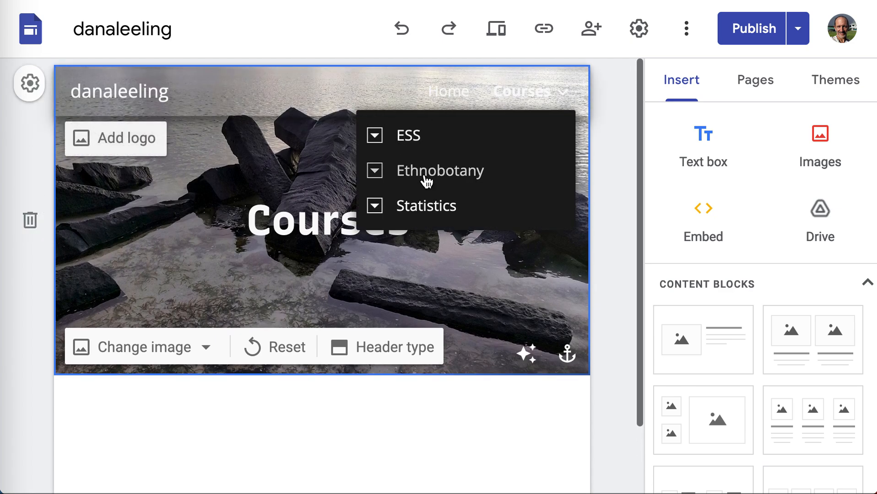
pyautogui.click(380, 208)
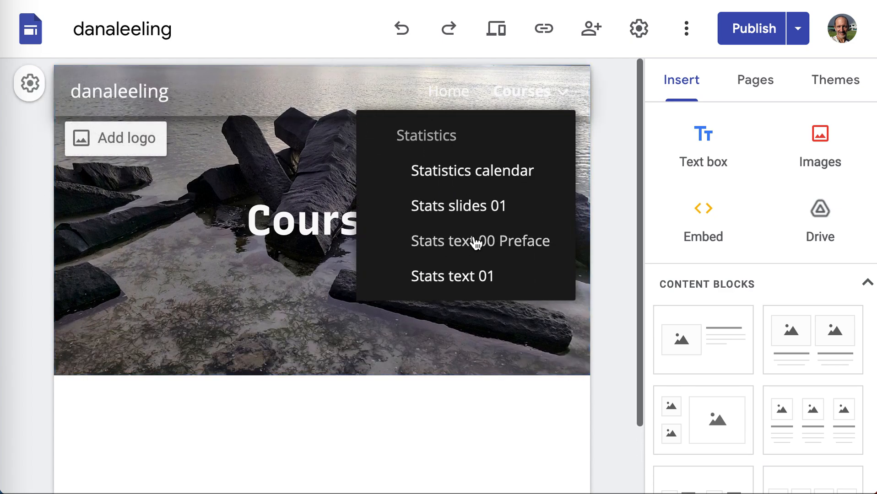
pyautogui.click(471, 276)
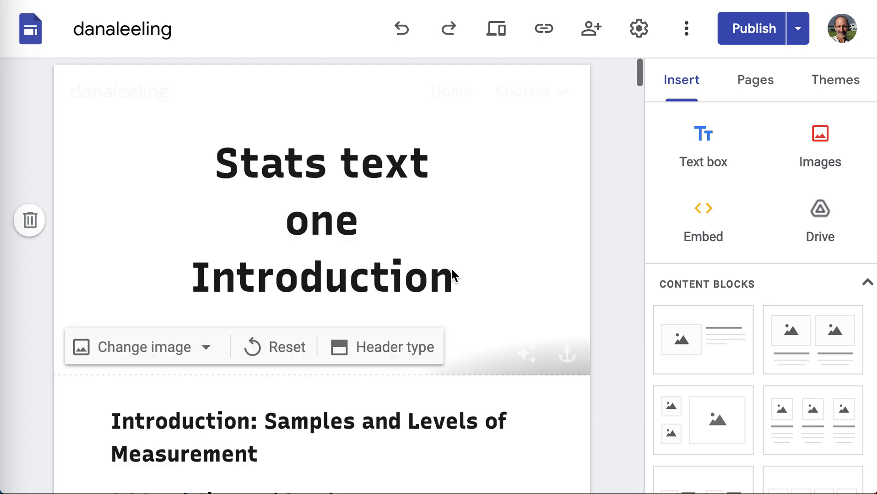
# Step: Read through the Stats text 01 page, covering its sections on samples, levels of measurement and simple random samples
pyautogui.scroll(-2, 392, 244)
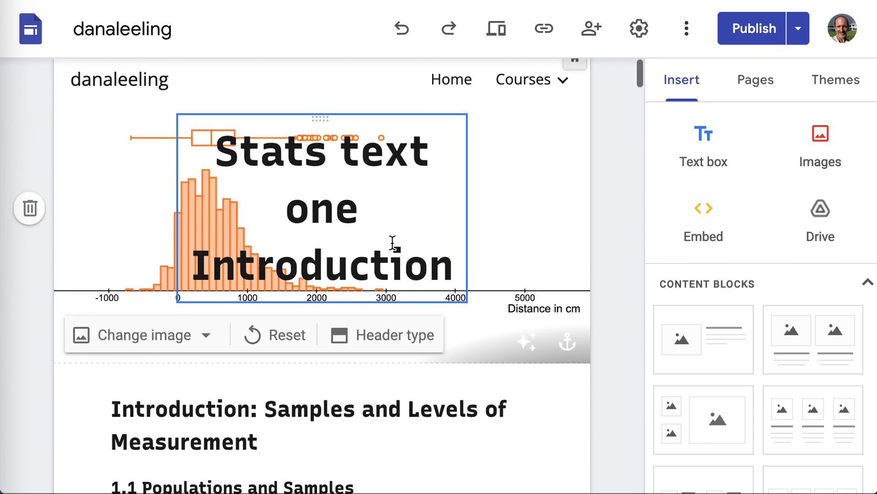
pyautogui.scroll(-3, 393, 244)
pyautogui.scroll(-15, 392, 243)
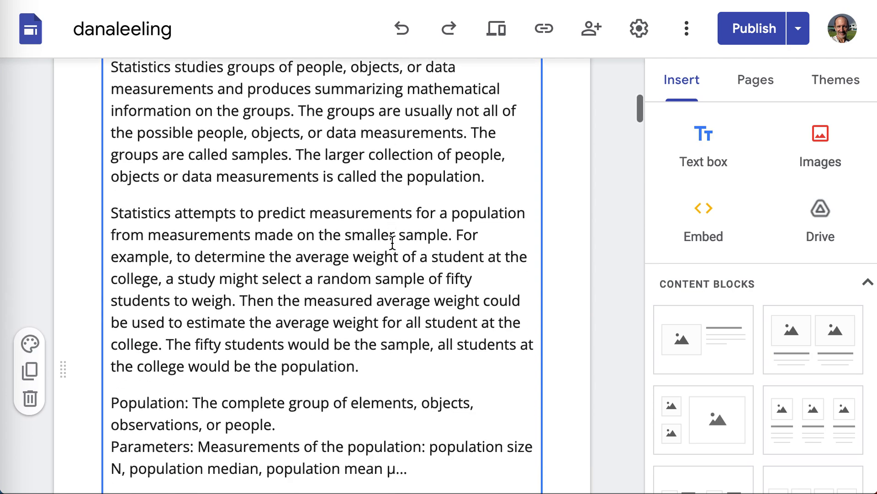
pyautogui.scroll(-14, 393, 243)
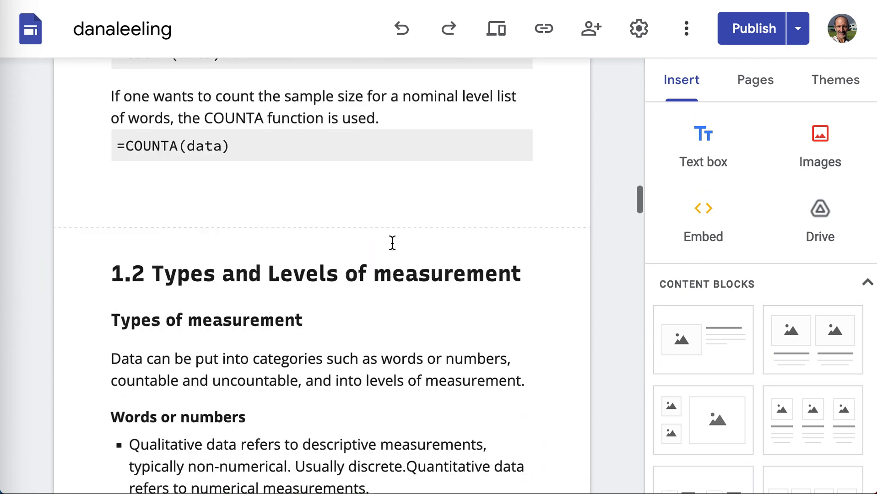
pyautogui.scroll(-15, 392, 244)
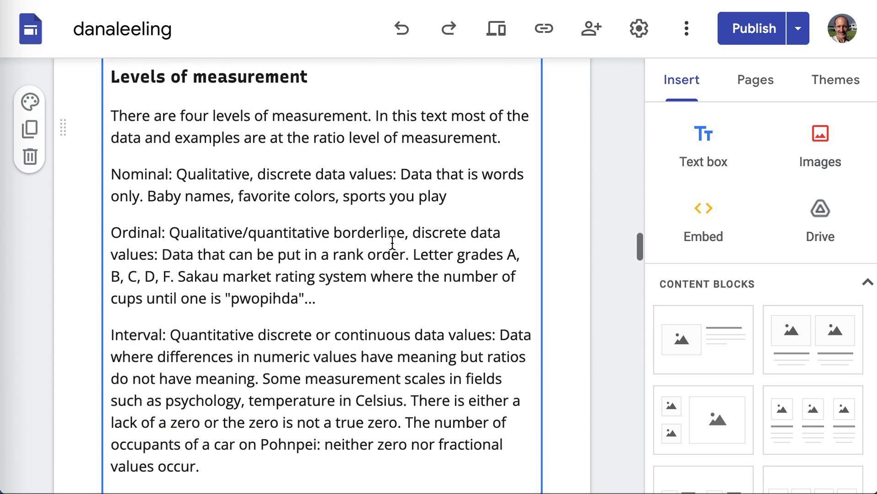
pyautogui.scroll(-15, 392, 243)
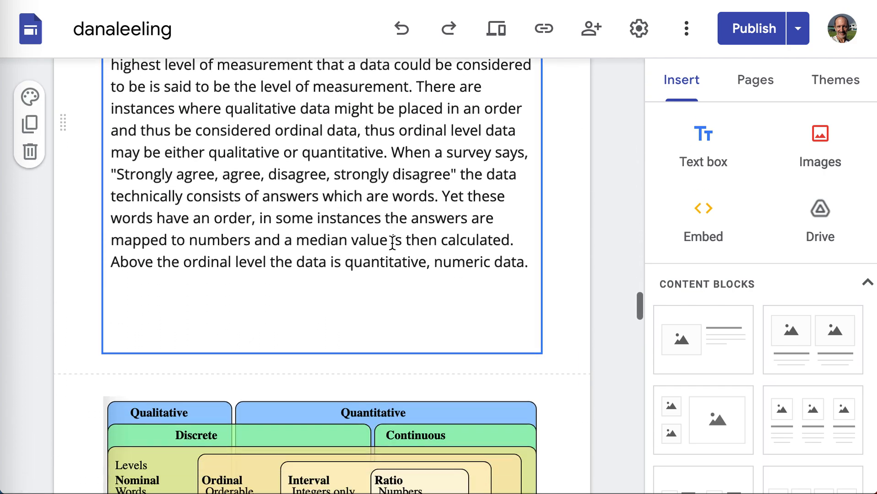
pyautogui.scroll(-14, 392, 243)
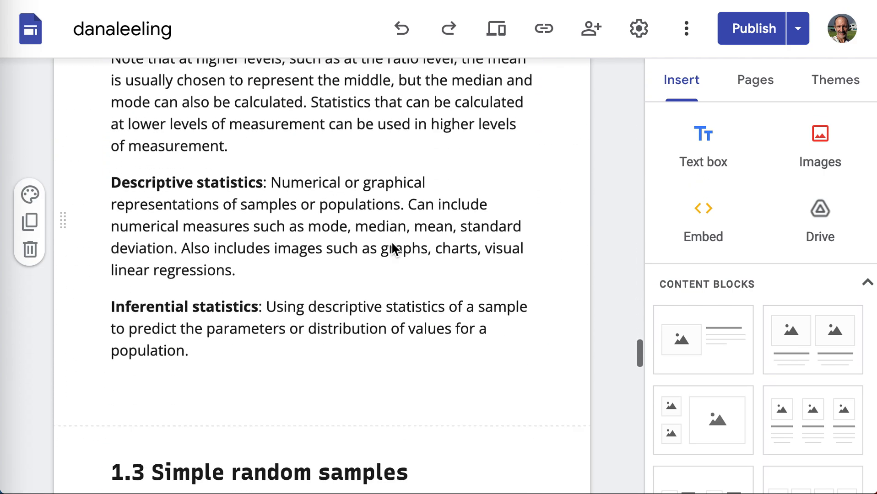
pyautogui.scroll(-15, 393, 243)
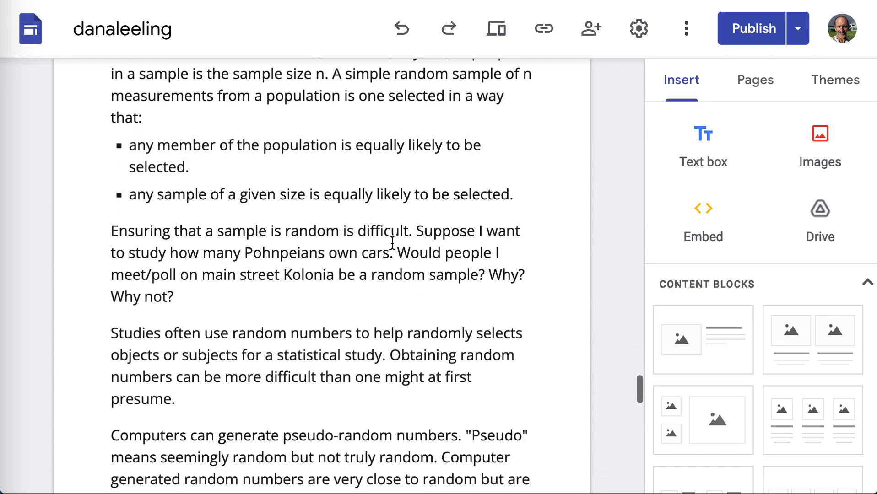
pyautogui.scroll(-15, 392, 243)
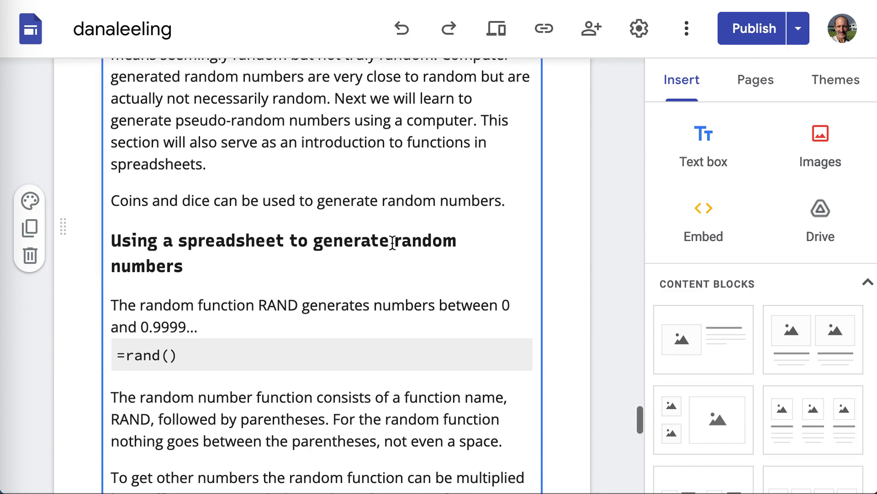
pyautogui.scroll(-7, 392, 244)
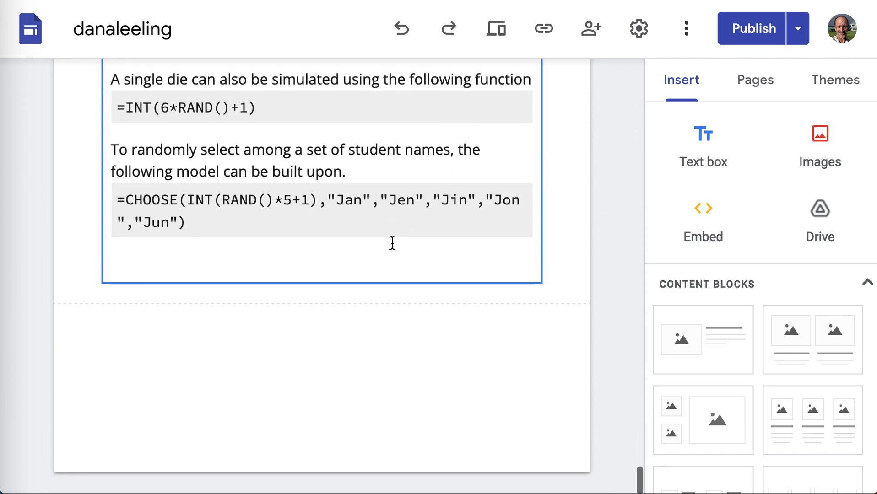
pyautogui.scroll(20, 393, 243)
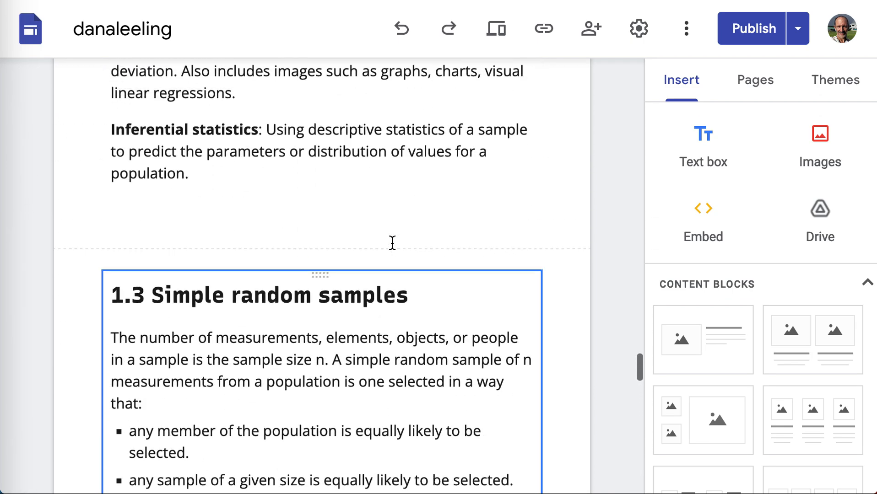
# Step: Return to the beginning of the Stats text 01 page and check the site's custom and Google-made themes
pyautogui.scroll(8, 393, 243)
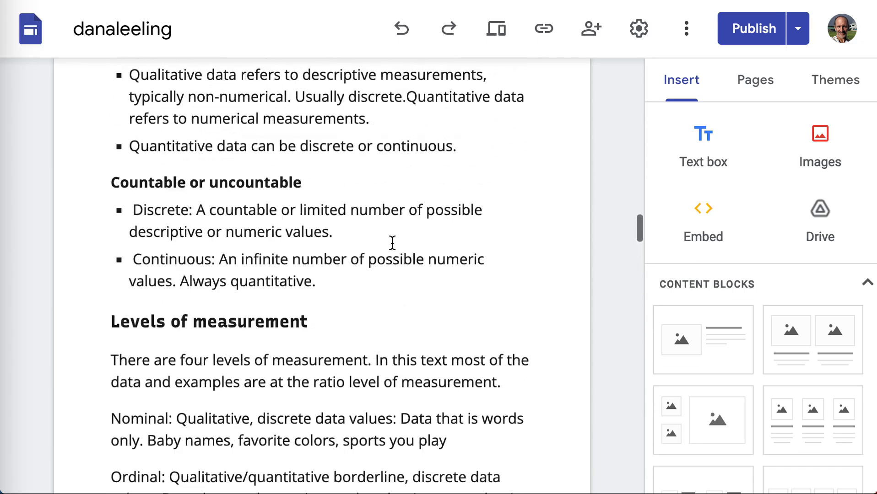
pyautogui.scroll(15, 393, 243)
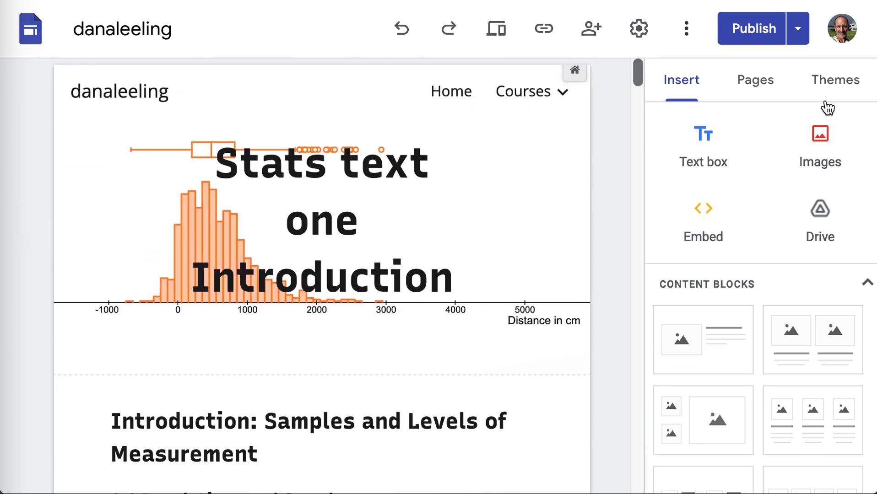
pyautogui.click(831, 94)
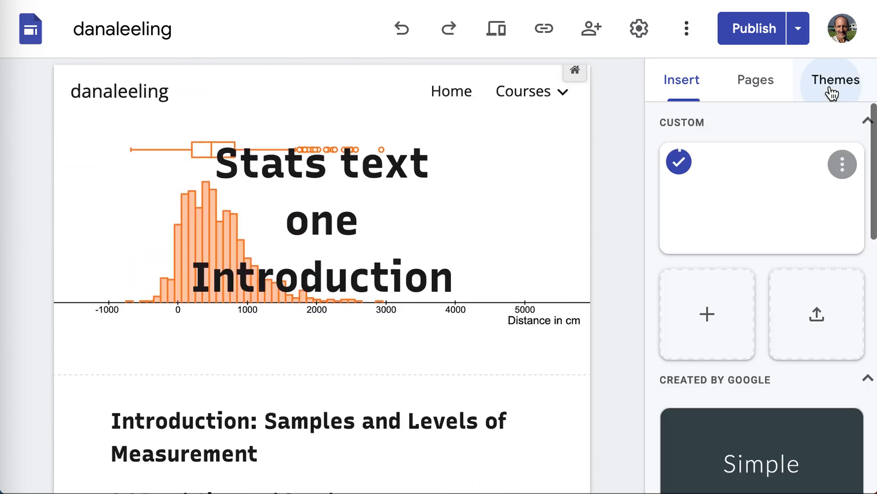
pyautogui.click(778, 85)
pyautogui.click(815, 78)
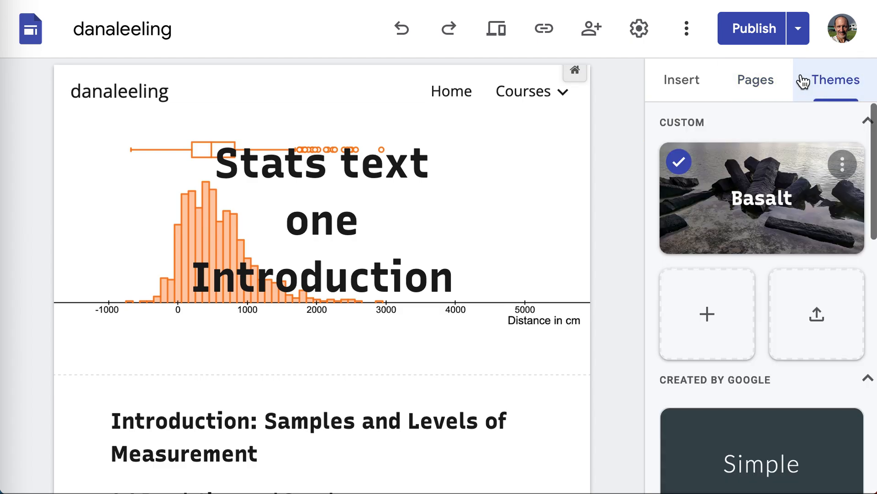
# Step: Open the Home page from the site's page list and review its Statistics, Physical Science, Exercise sport science and Ethnobotany sections
pyautogui.click(760, 79)
pyautogui.moveTo(527, 113)
pyautogui.click(454, 88)
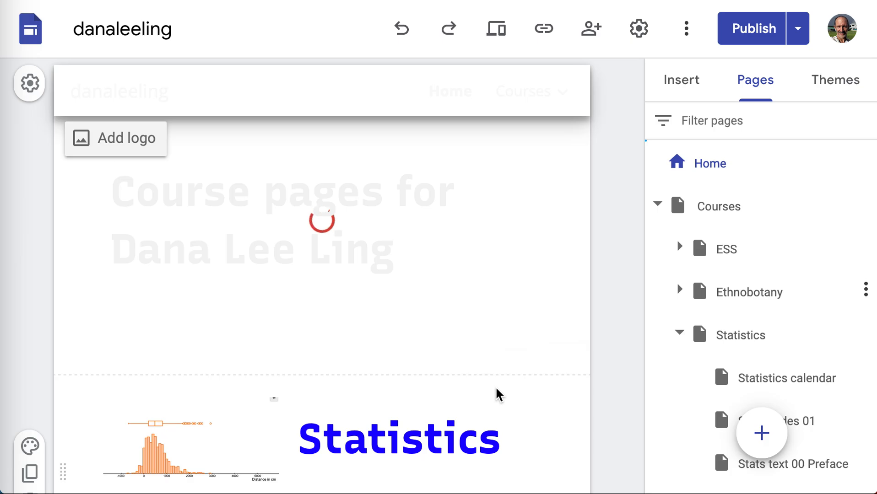
pyautogui.scroll(-15, 498, 394)
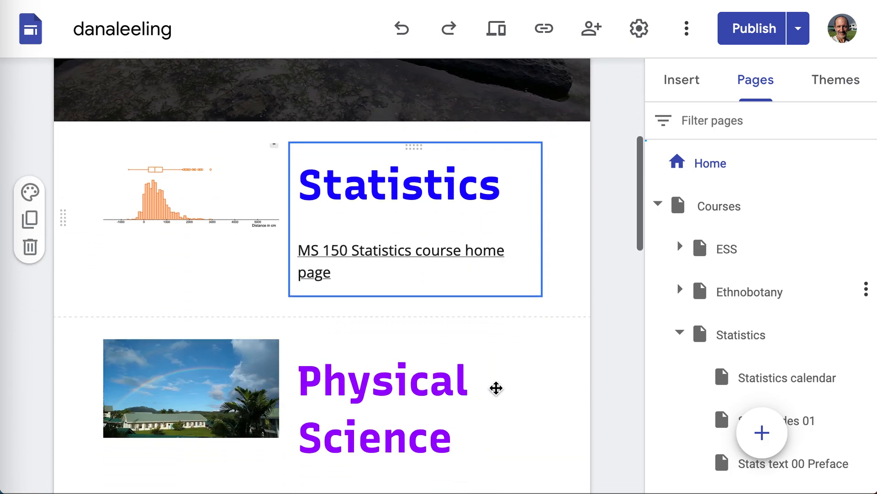
pyautogui.scroll(12, 498, 394)
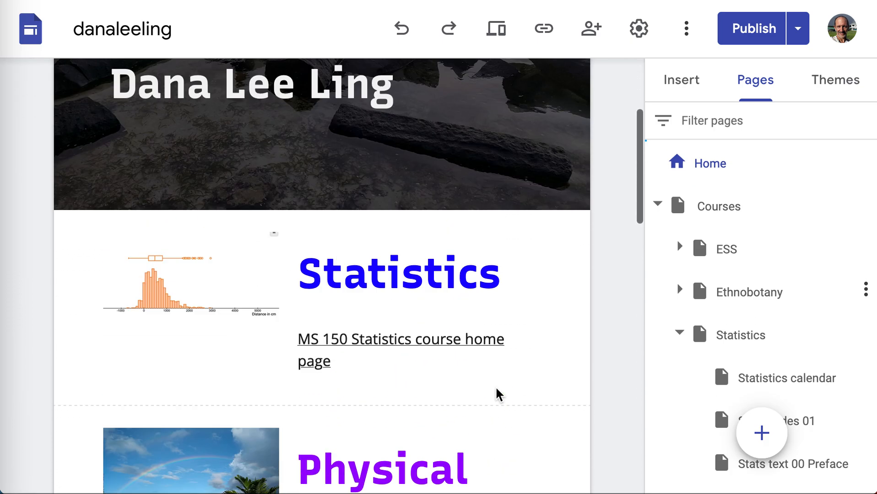
pyautogui.scroll(-6, 499, 395)
pyautogui.scroll(-5, 498, 395)
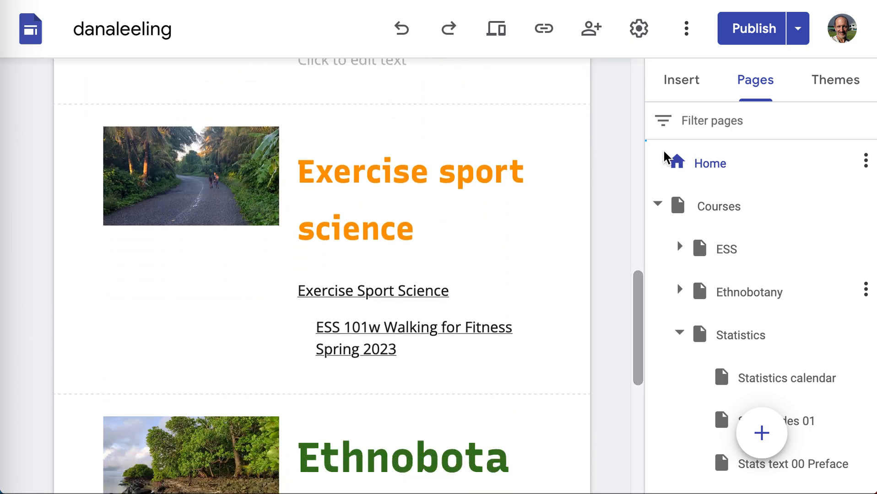
pyautogui.scroll(-6, 605, 328)
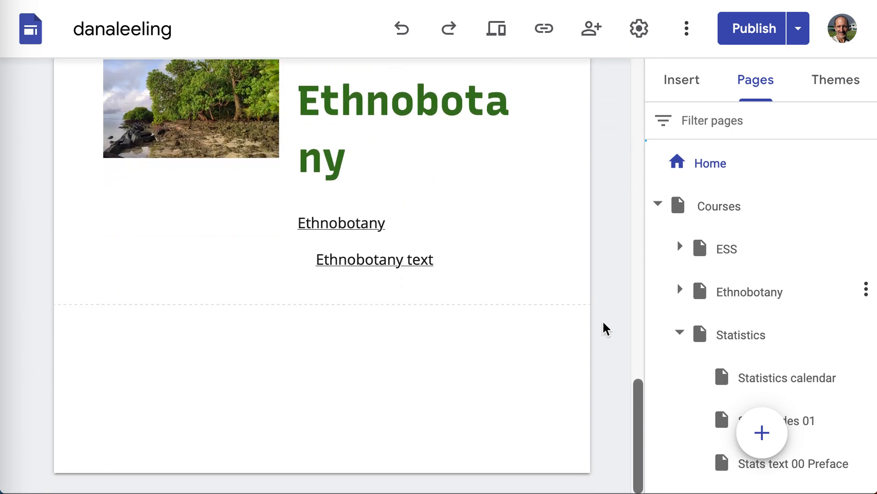
pyautogui.scroll(3, 605, 328)
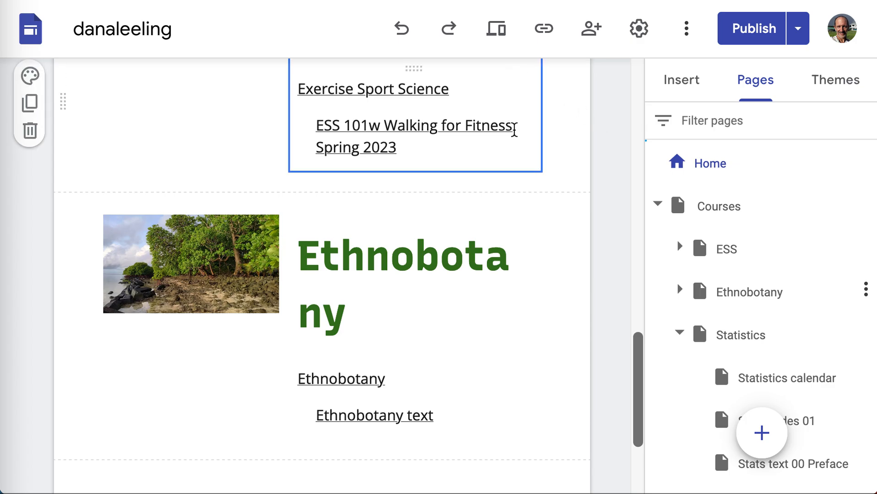
# Step: Switch to the live view of the site and follow the Home page link to the MS 150 Statistics course home page
pyautogui.click(514, 130)
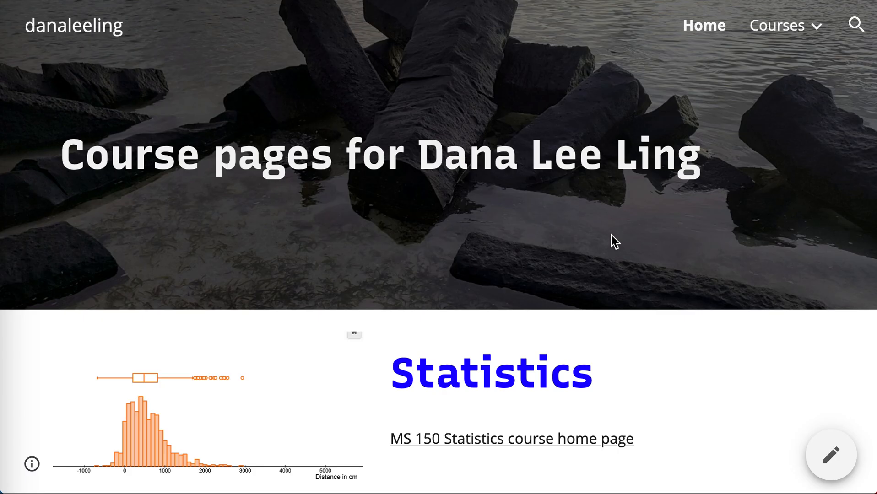
pyautogui.scroll(-9, 614, 241)
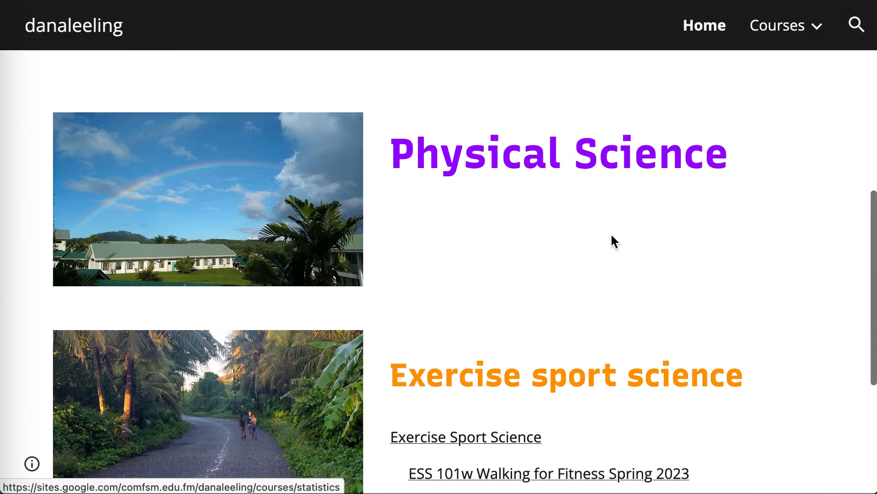
pyautogui.scroll(5, 614, 241)
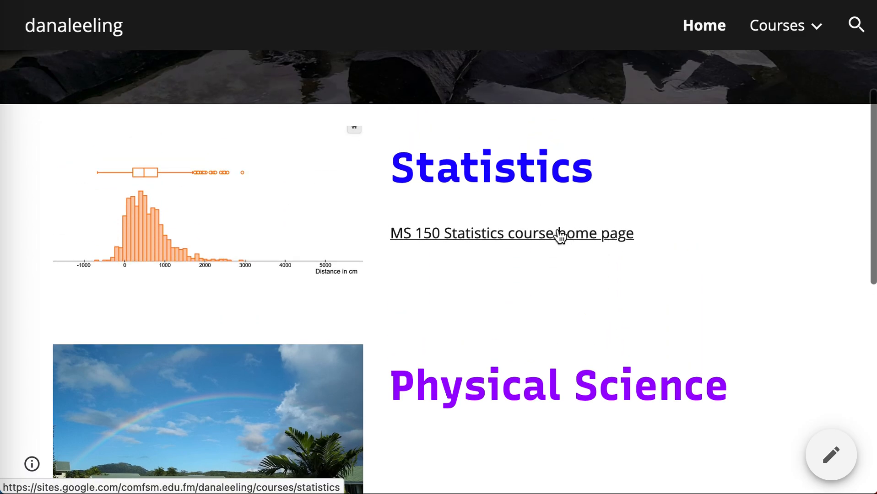
pyautogui.click(559, 234)
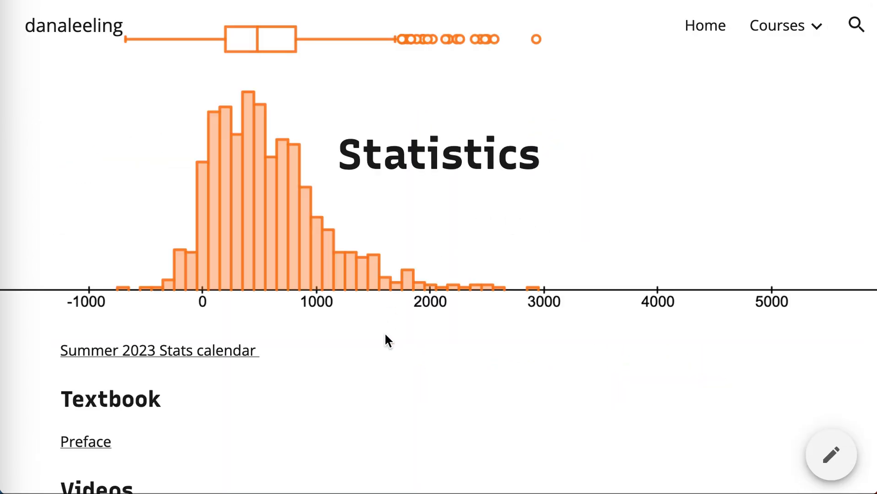
# Step: Open the Summer 2023 Stats calendar from the Statistics page and view its embedded calendar sheet
pyautogui.scroll(-2, 385, 339)
pyautogui.scroll(-1, 384, 341)
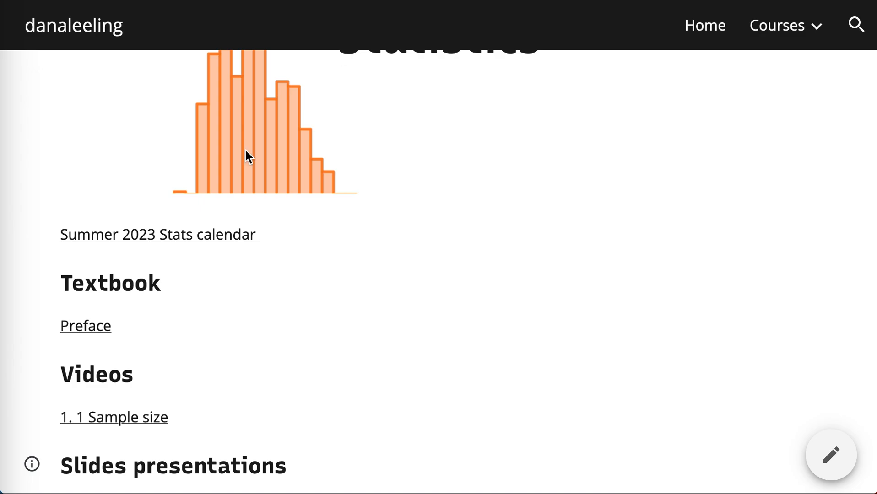
pyautogui.click(197, 234)
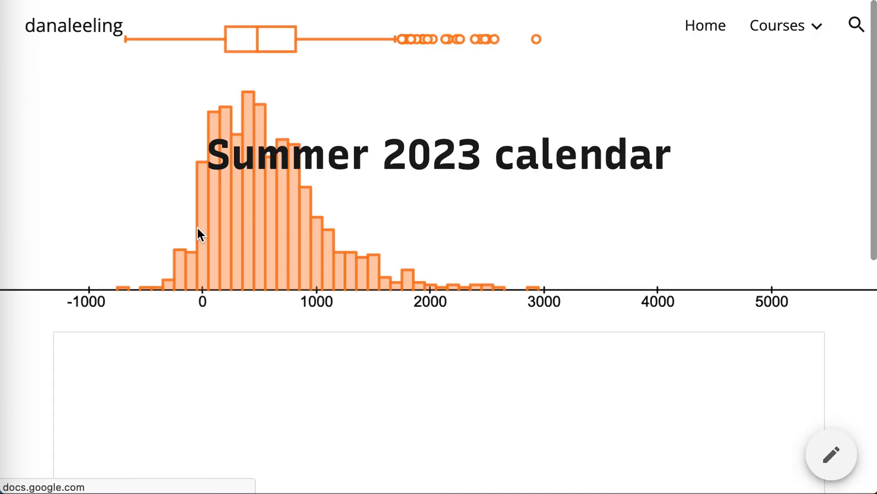
pyautogui.scroll(-2, 326, 372)
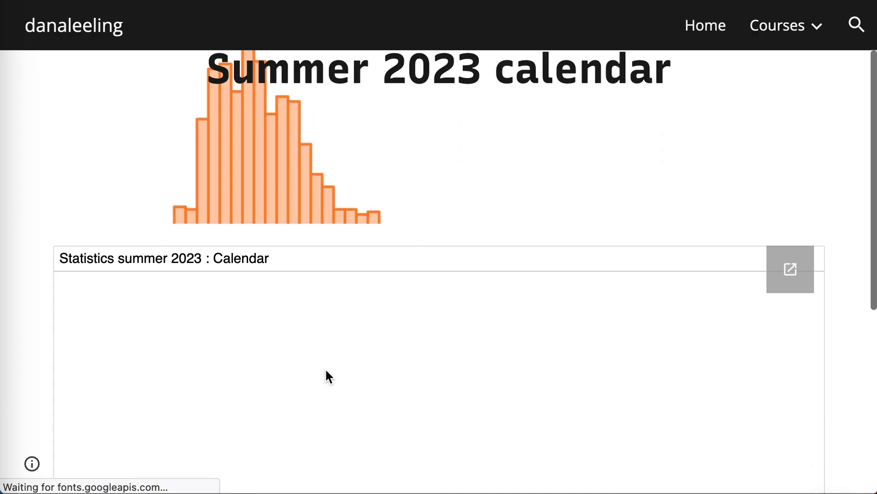
pyautogui.scroll(-1, 325, 368)
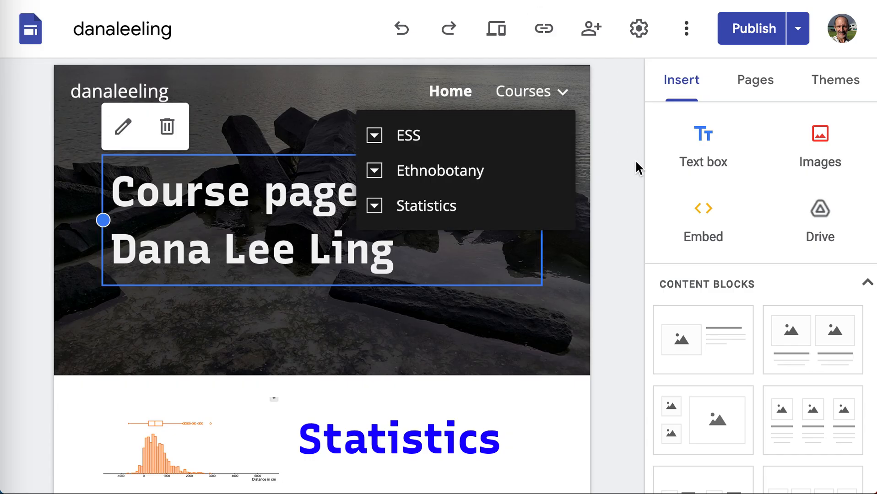
# Step: In the site editor, examine the content block layouts and insertable elements, from Collapsible group through Charts, offered for the Home page
pyautogui.scroll(-5, 695, 262)
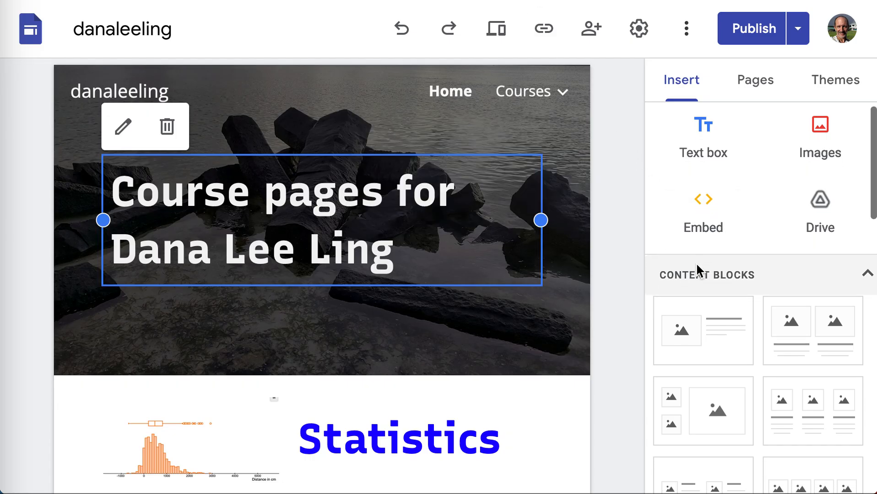
pyautogui.scroll(-5, 699, 272)
pyautogui.scroll(4, 698, 271)
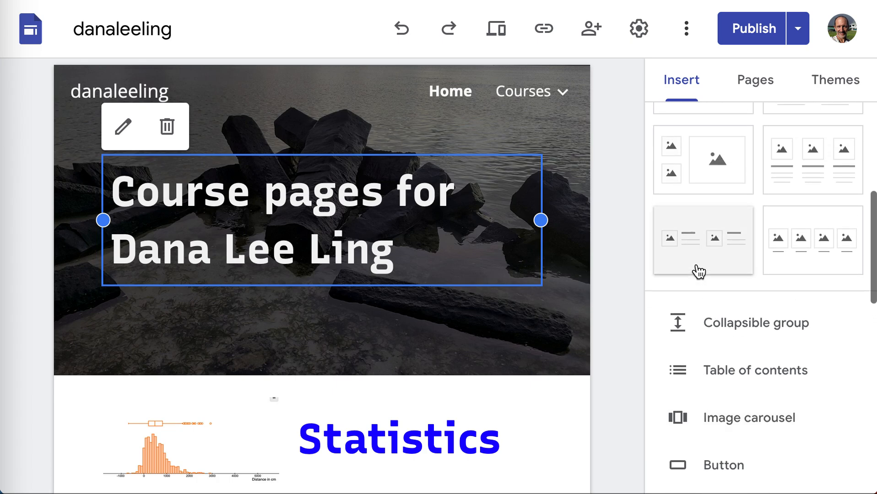
pyautogui.scroll(-1, 699, 271)
pyautogui.scroll(5, 699, 271)
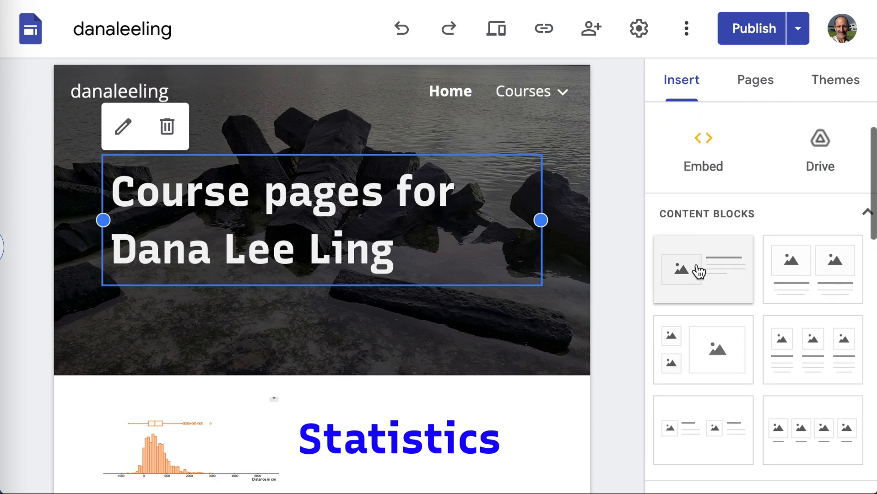
pyautogui.scroll(-3, 726, 234)
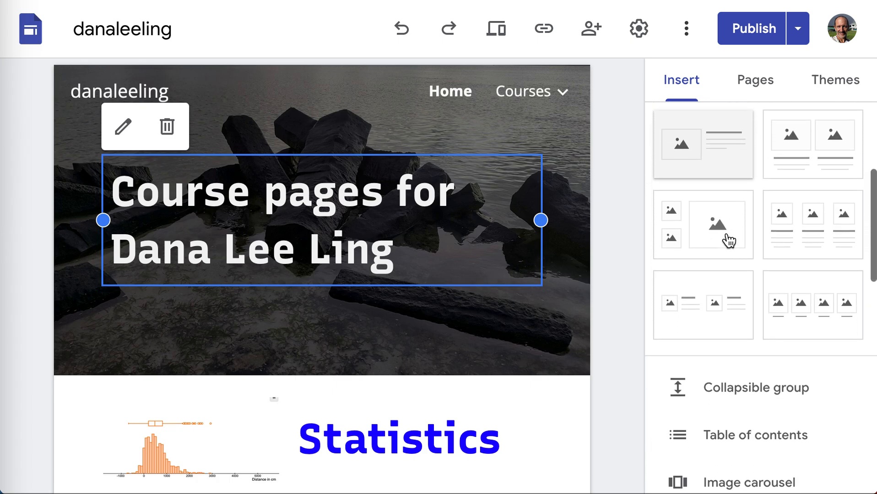
pyautogui.scroll(-5, 727, 239)
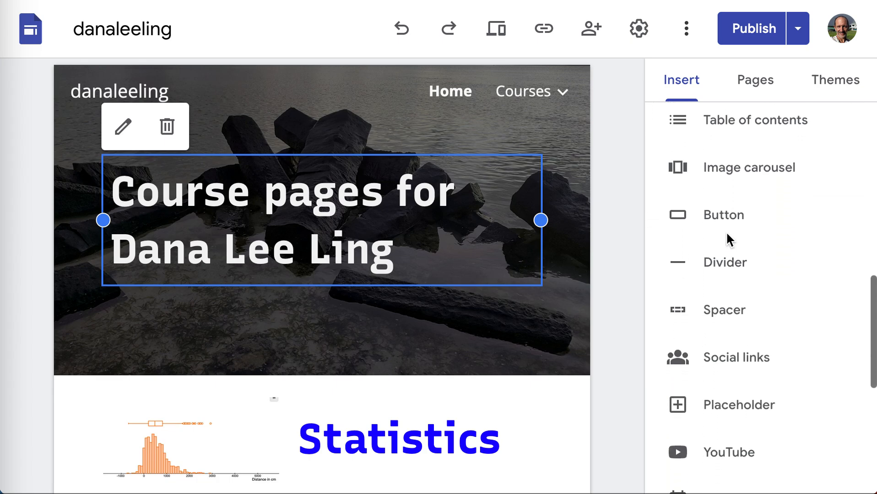
pyautogui.scroll(-2, 729, 239)
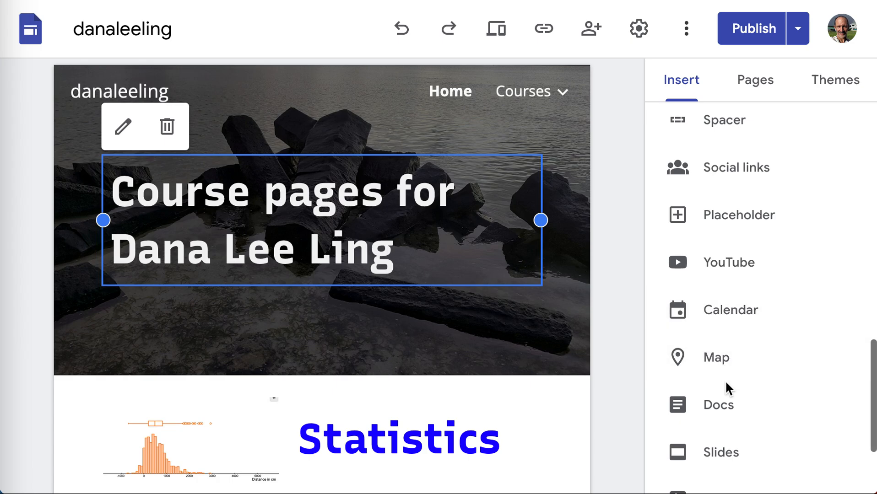
pyautogui.scroll(-3, 726, 383)
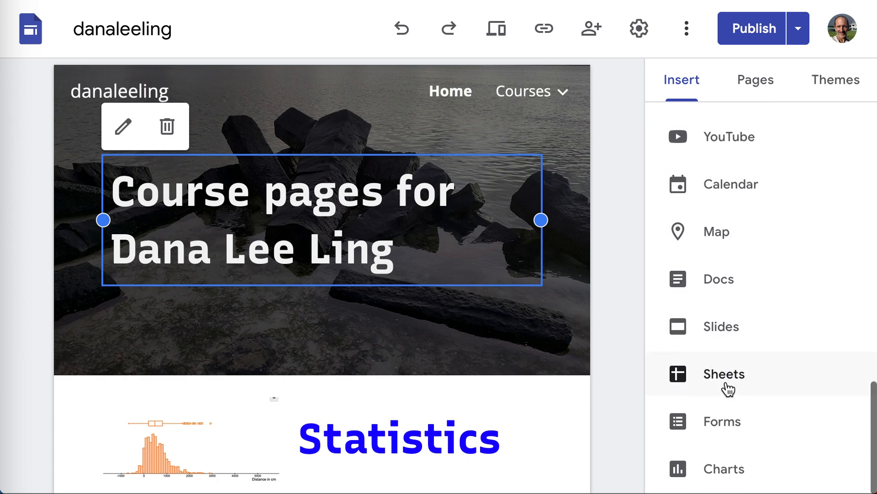
pyautogui.scroll(-2, 565, 361)
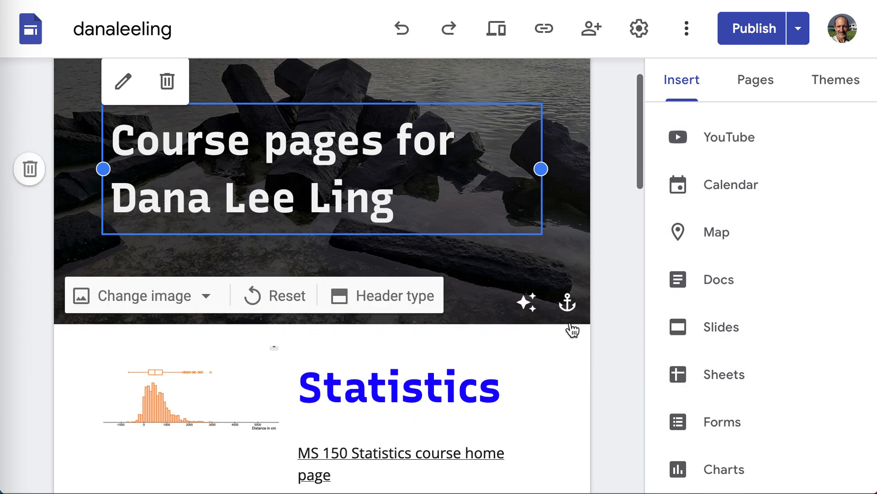
# Step: Open the Statistics calendar page nested under Statistics in the Courses navigation and view its Week one schedule
pyautogui.scroll(-15, 573, 330)
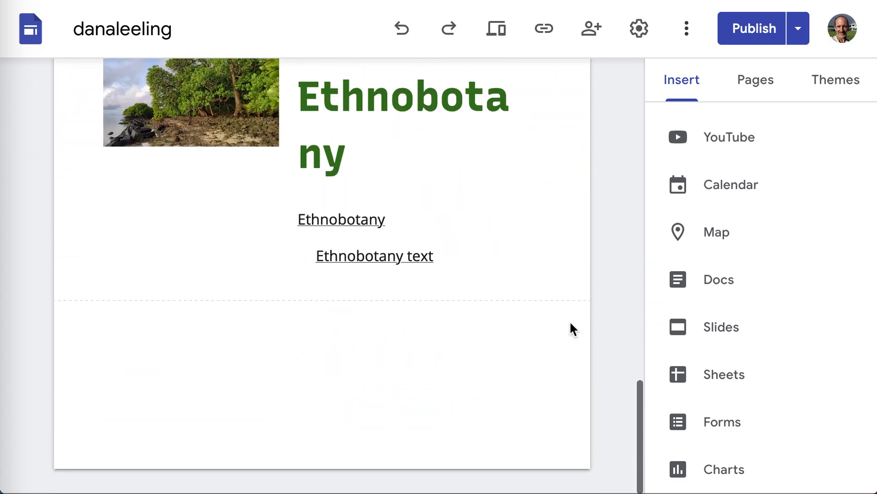
pyautogui.scroll(15, 570, 328)
pyautogui.moveTo(549, 92)
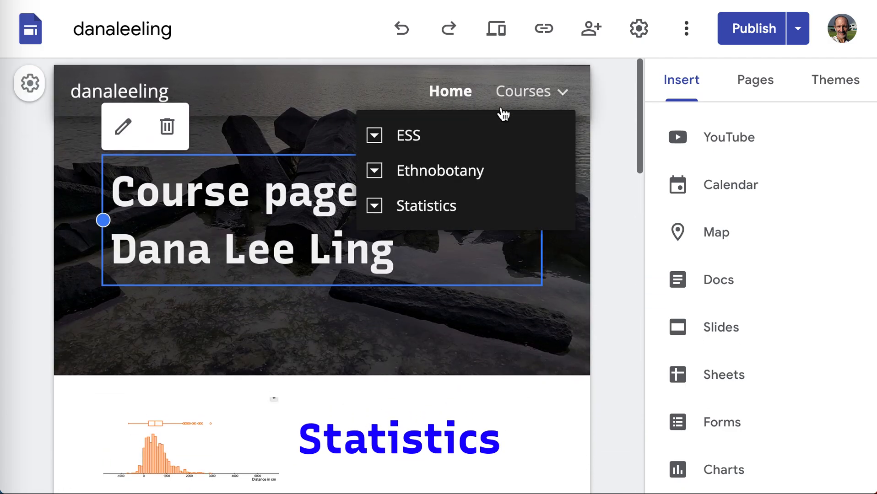
pyautogui.click(378, 209)
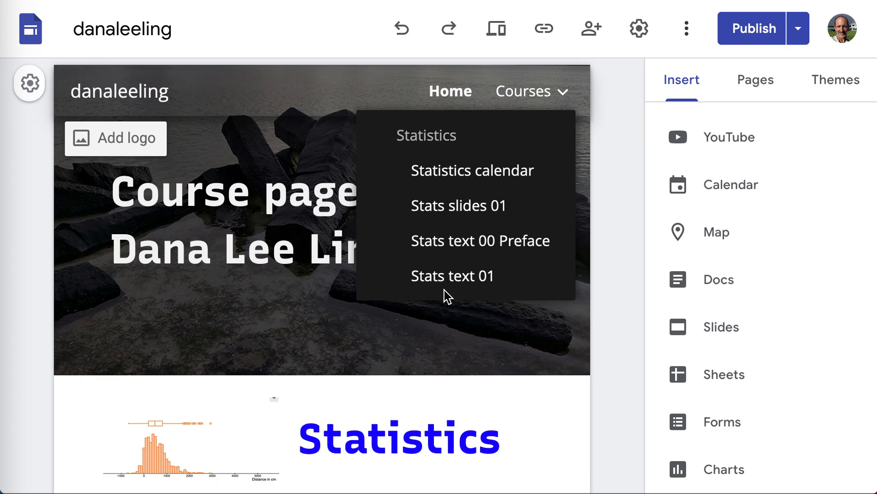
pyautogui.click(503, 182)
pyautogui.scroll(-2, 433, 337)
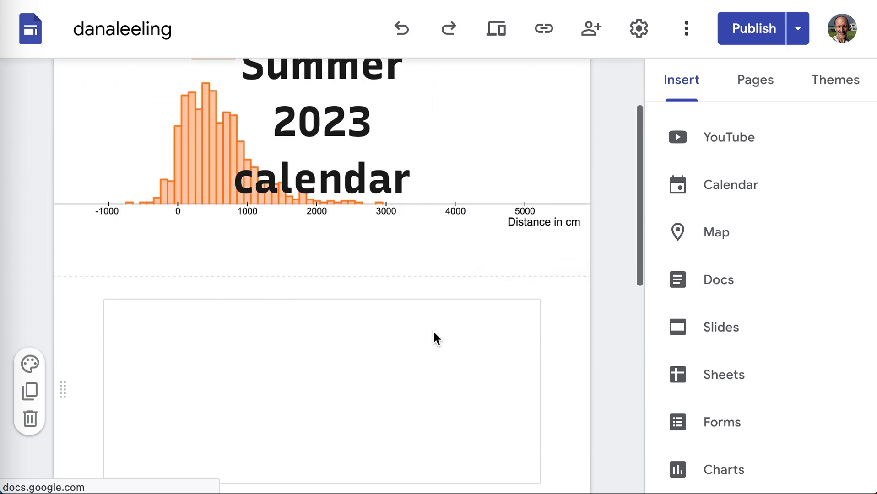
pyautogui.scroll(-10, 432, 330)
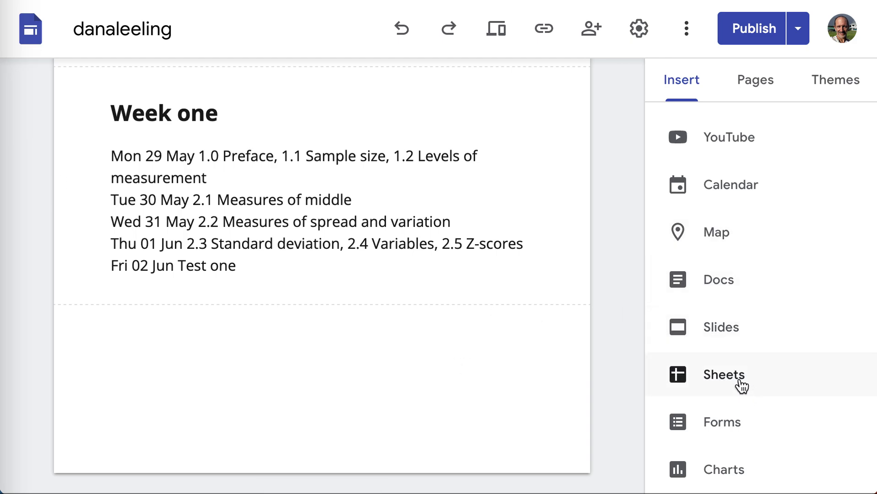
# Step: Browse the Sheets files available for insertion without choosing any, and return to the embedded calendar on the page
pyautogui.click(722, 374)
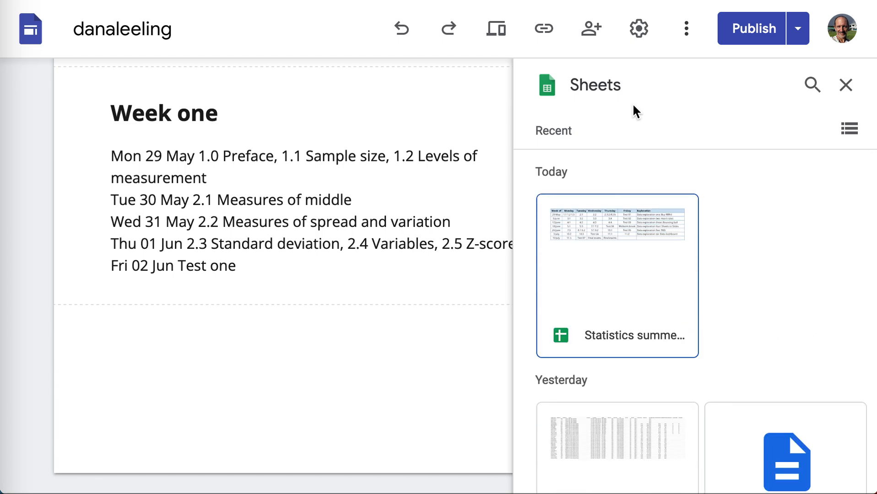
pyautogui.scroll(-2, 662, 308)
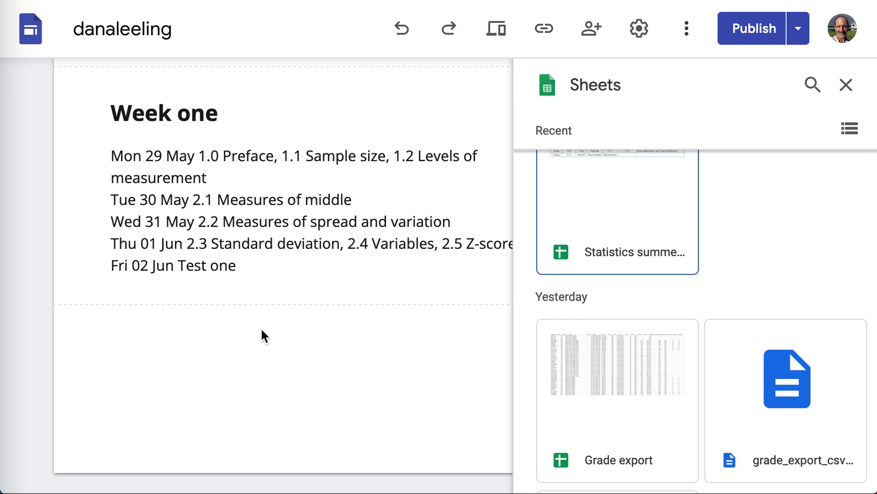
pyautogui.click(840, 90)
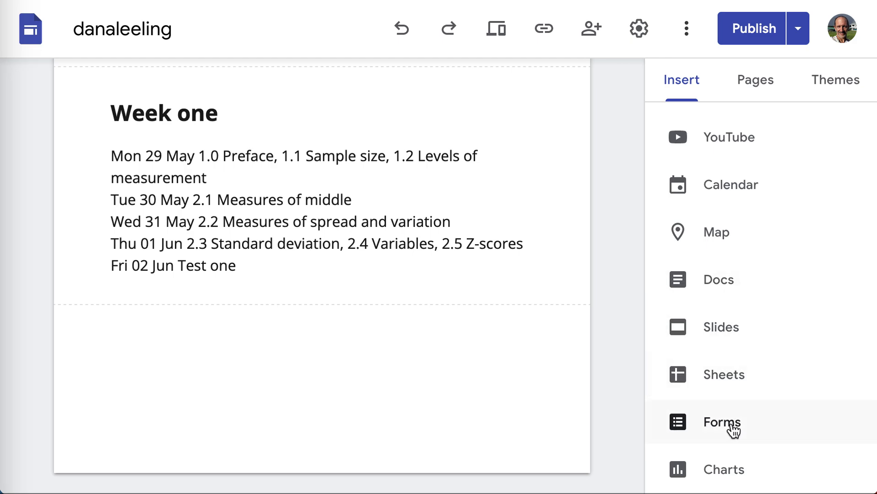
pyautogui.scroll(5, 523, 372)
pyautogui.scroll(3, 522, 367)
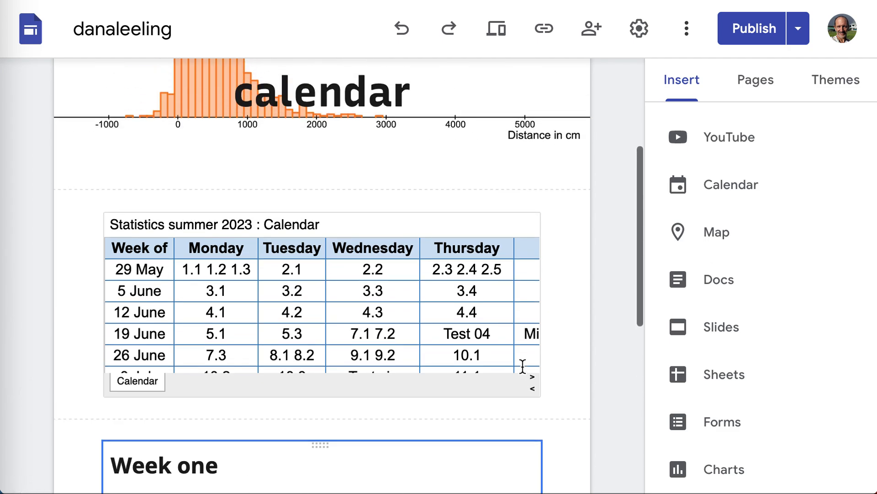
# Step: Switch to the live Summer 2023 calendar page and examine its embedded statistics calendar and the start of the Week one schedule
pyautogui.hotkey('ctrl', 'Tab')
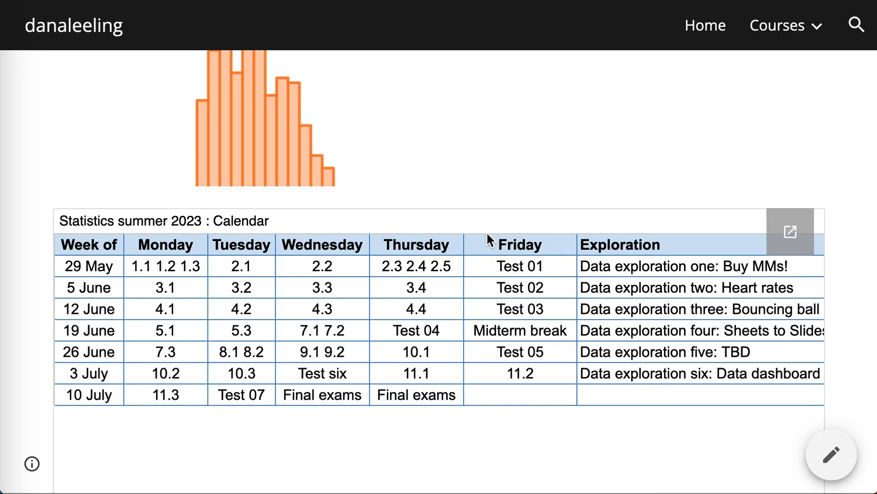
pyautogui.scroll(-5, 850, 359)
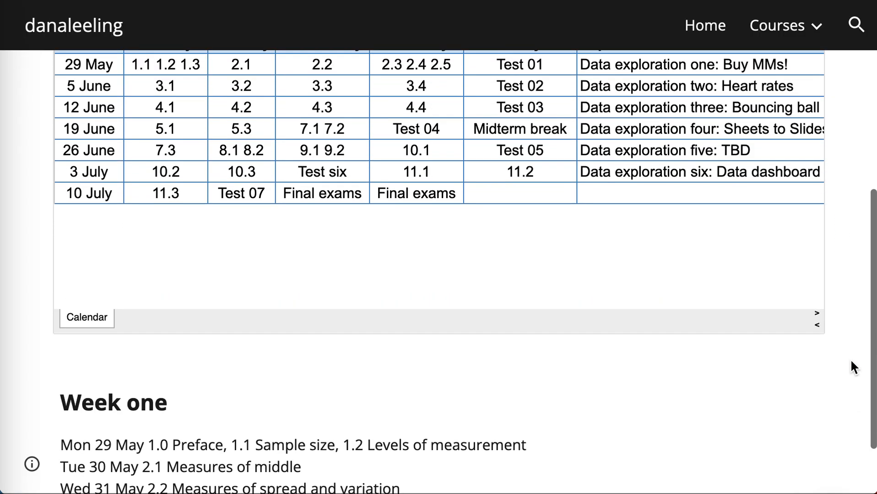
pyautogui.scroll(3, 851, 359)
pyautogui.scroll(1, 850, 362)
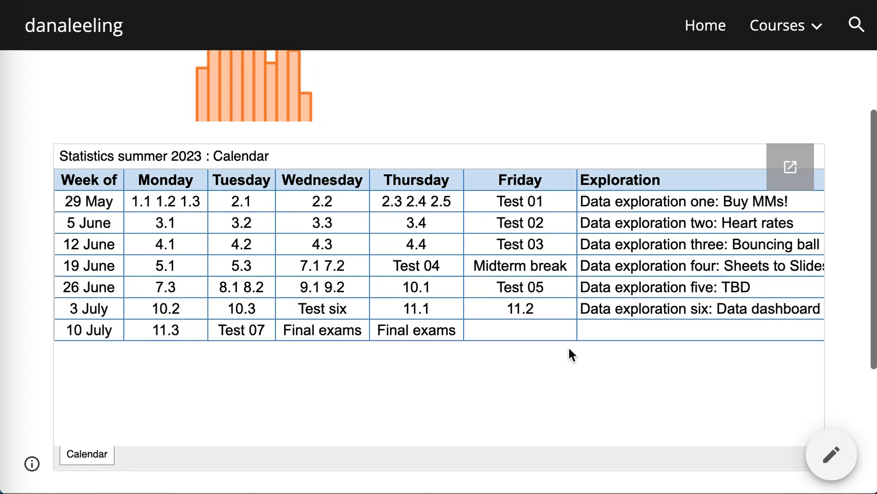
pyautogui.scroll(-1, 634, 348)
pyautogui.moveTo(593, 381); pyautogui.dragTo(470, 383)
pyautogui.scroll(5, 470, 383)
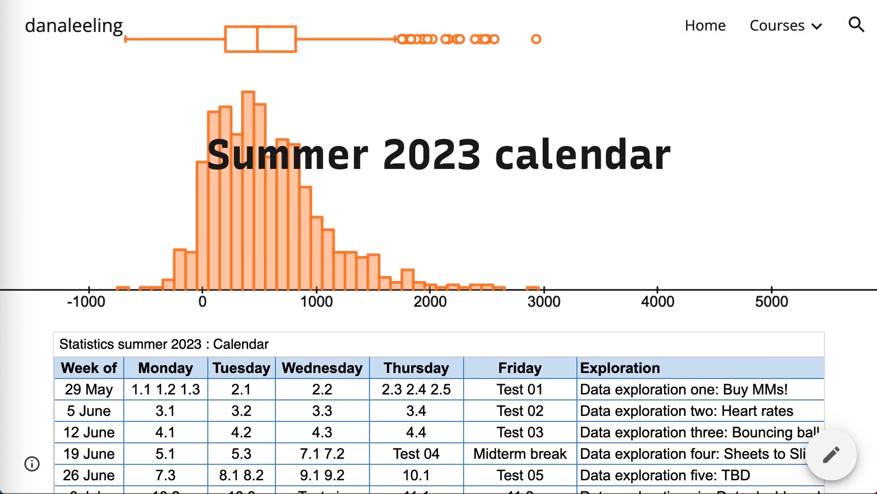
# Step: Compare the calendar in the site editor with the live page, and view the live embedded sheet across to its Exploration column
pyautogui.hotkey('ctrl', 'Tab')
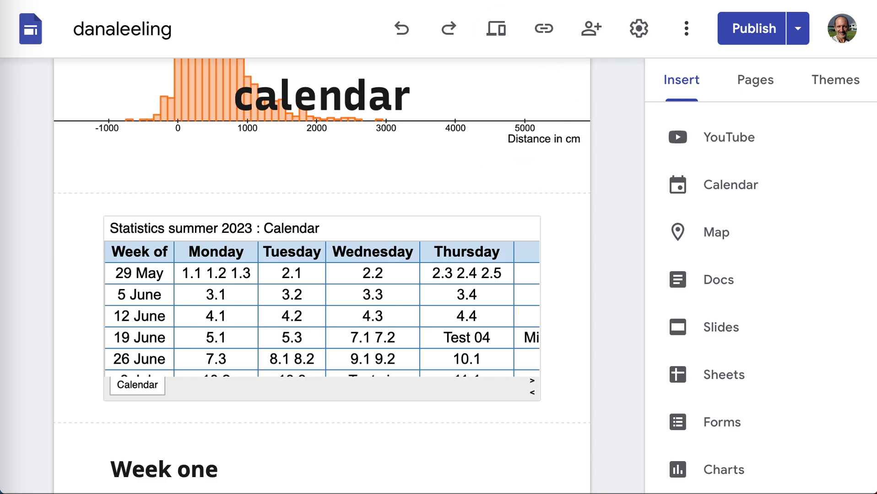
pyautogui.hotkey('ctrl', 'shift', 'Tab')
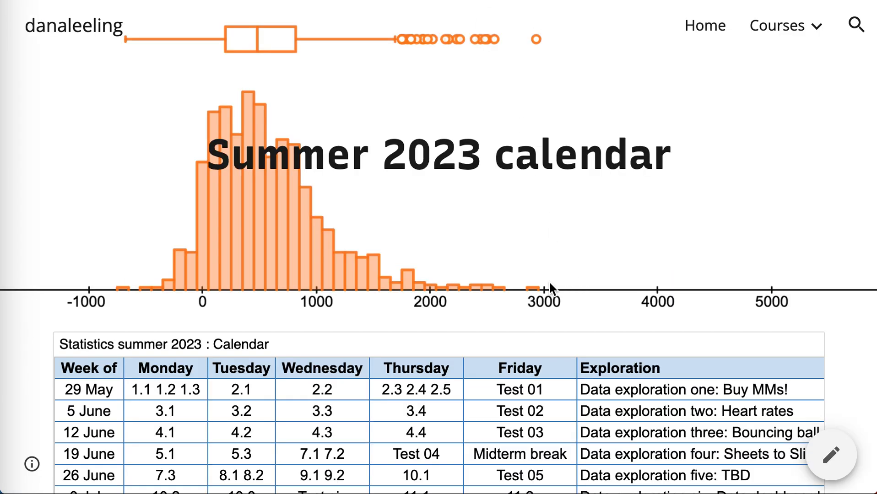
pyautogui.scroll(-5, 522, 301)
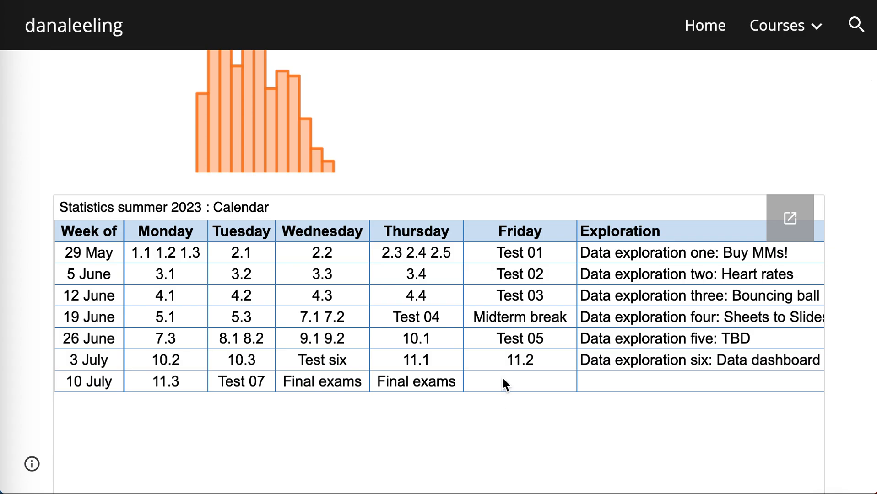
pyautogui.hscroll(2, 530, 419)
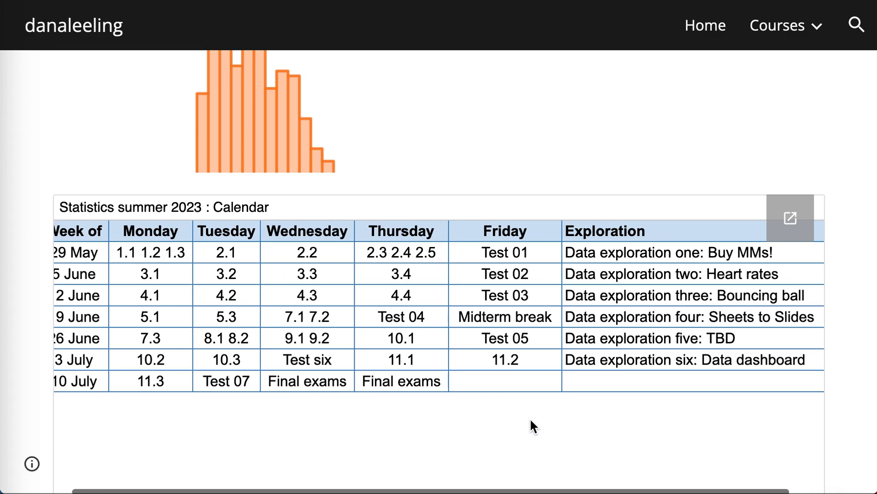
pyautogui.hscroll(-2, 529, 419)
pyautogui.hscroll(1, 529, 419)
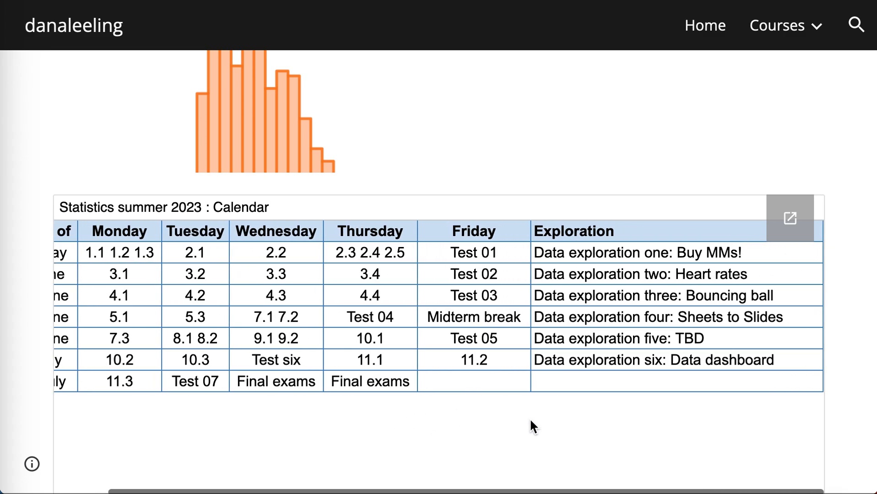
pyautogui.scroll(3, 626, 401)
pyautogui.scroll(1, 628, 342)
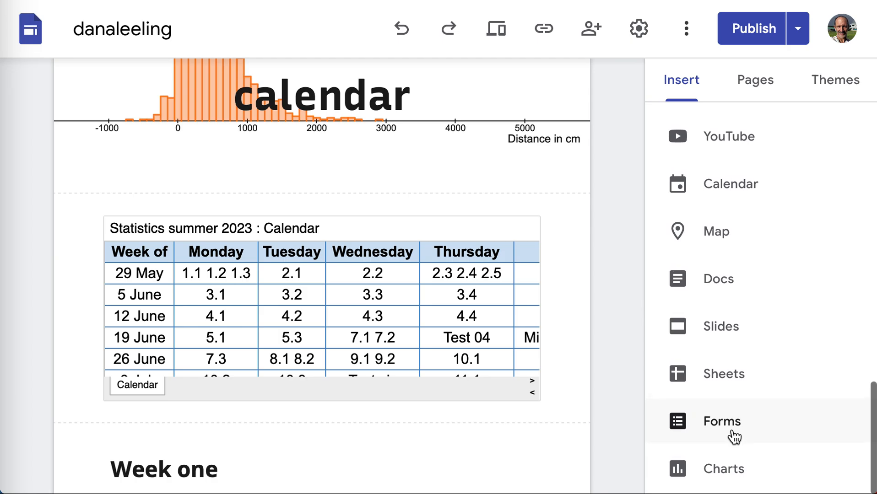
# Step: Return to the site editor and review the insertable elements and the calendar page down to its Week one schedule
pyautogui.scroll(2, 515, 426)
pyautogui.scroll(3, 515, 424)
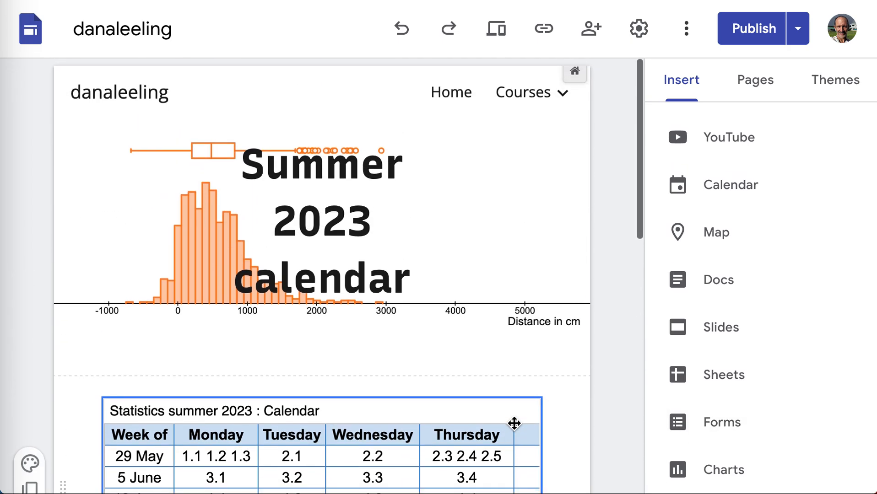
pyautogui.scroll(15, 727, 198)
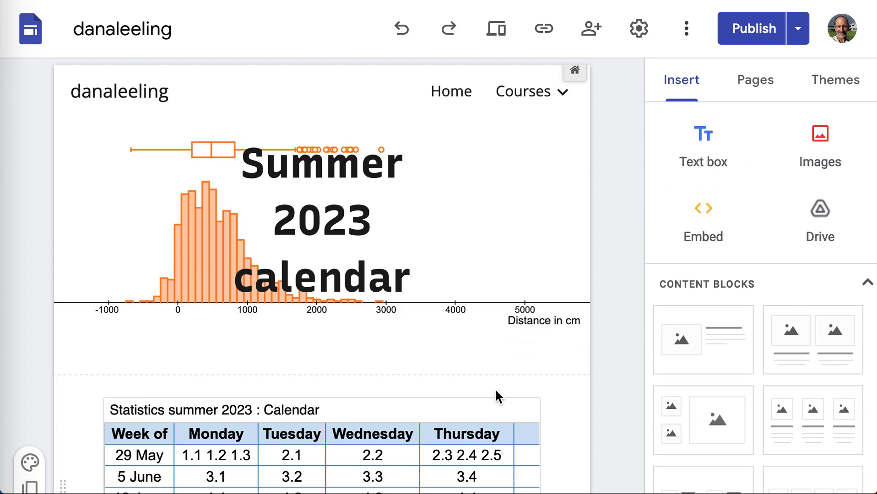
pyautogui.click(444, 387)
pyautogui.scroll(-1, 597, 396)
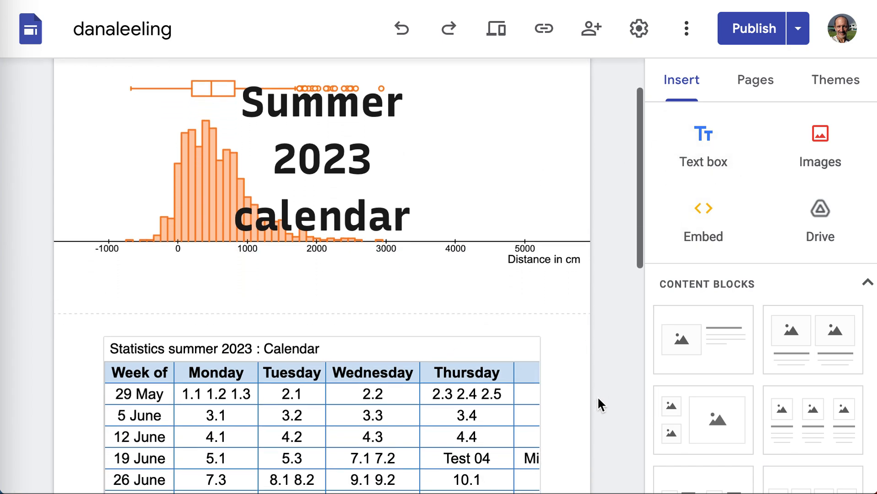
pyautogui.scroll(-9, 564, 441)
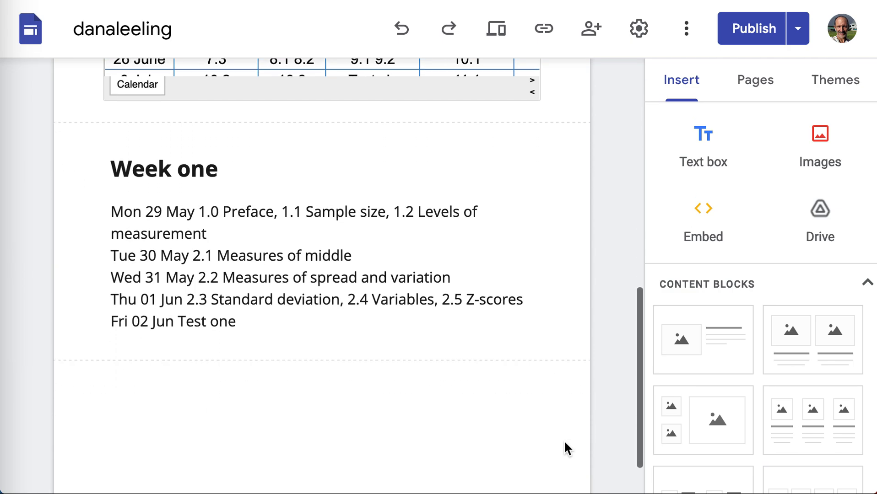
# Step: Select the Mon 29 May topics in the Week one text, browse the site pages offered as link targets, and close the link dialog
pyautogui.scroll(1, 564, 440)
pyautogui.click(453, 308)
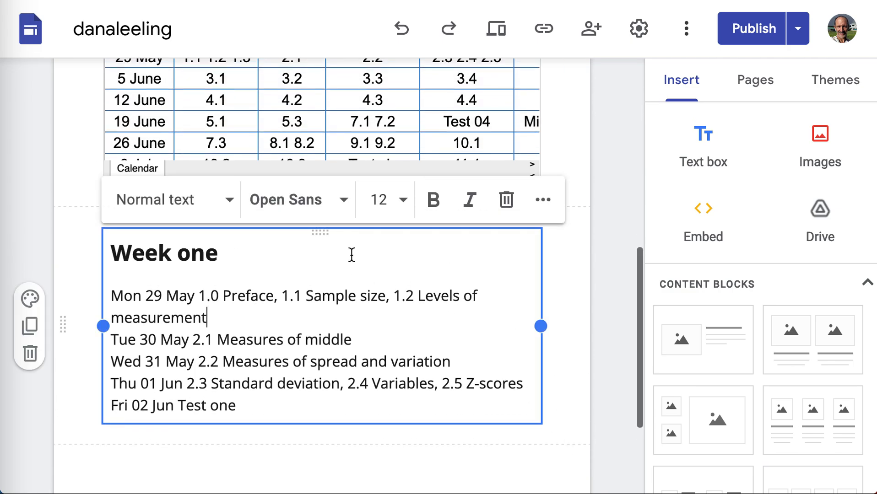
pyautogui.click(539, 208)
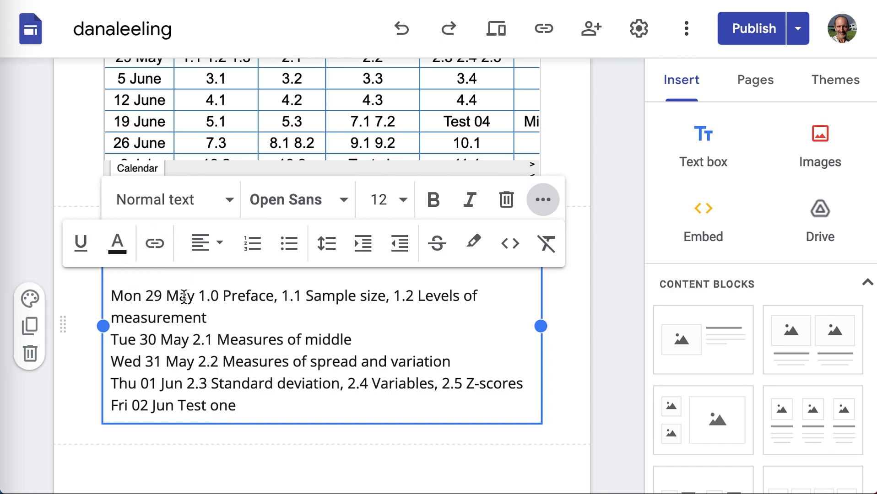
pyautogui.moveTo(199, 298); pyautogui.dragTo(208, 314)
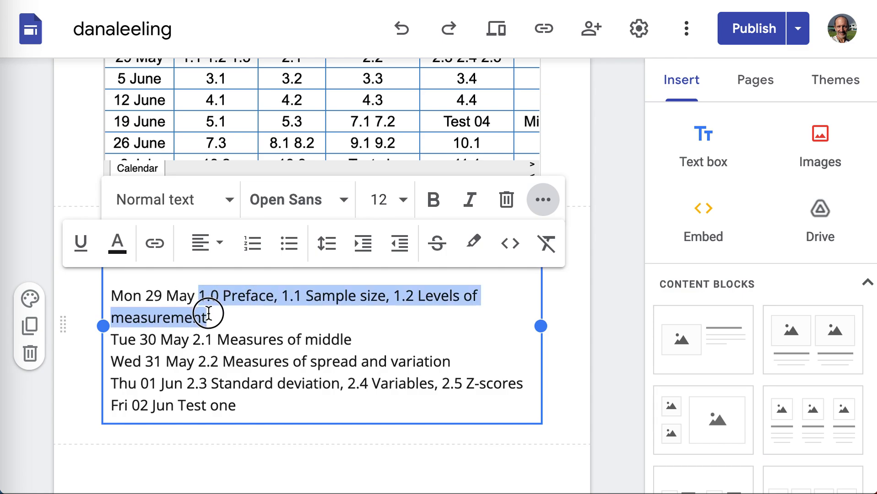
pyautogui.click(154, 243)
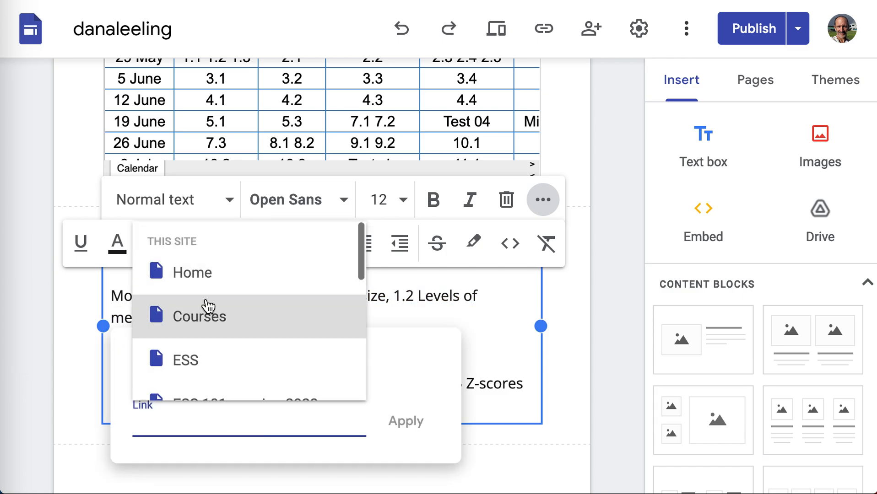
pyautogui.scroll(-7, 233, 313)
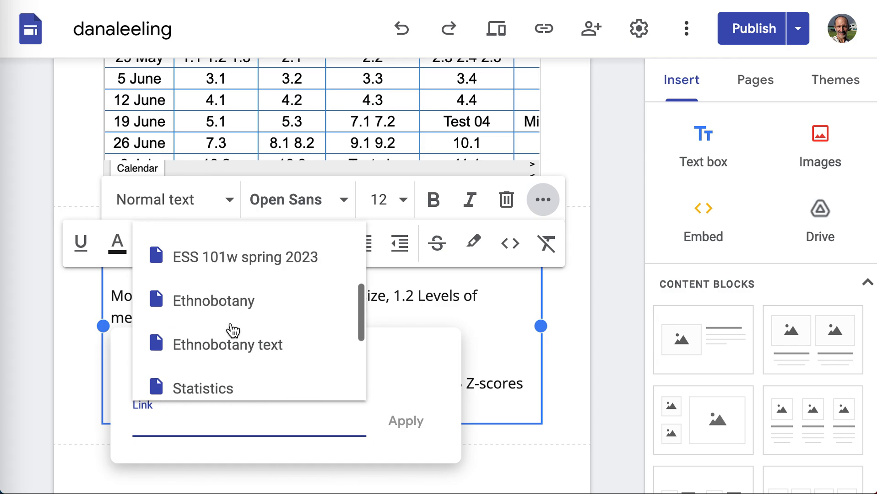
pyautogui.scroll(7, 231, 330)
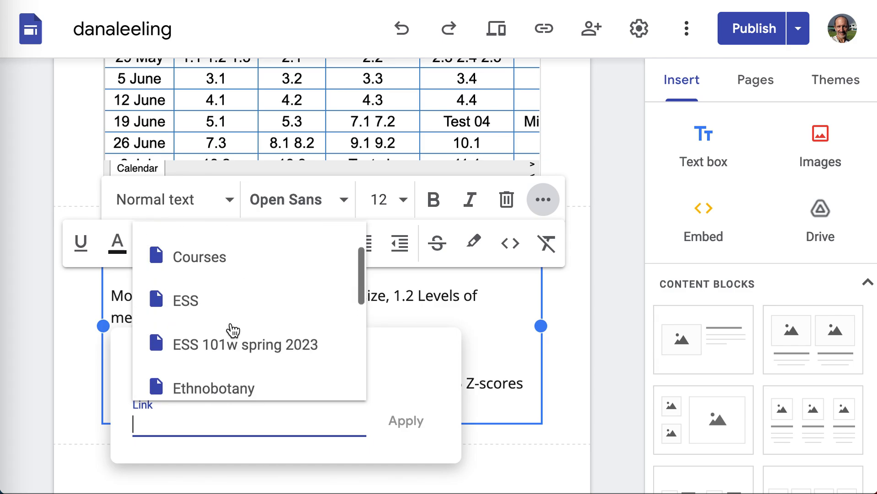
pyautogui.click(231, 201)
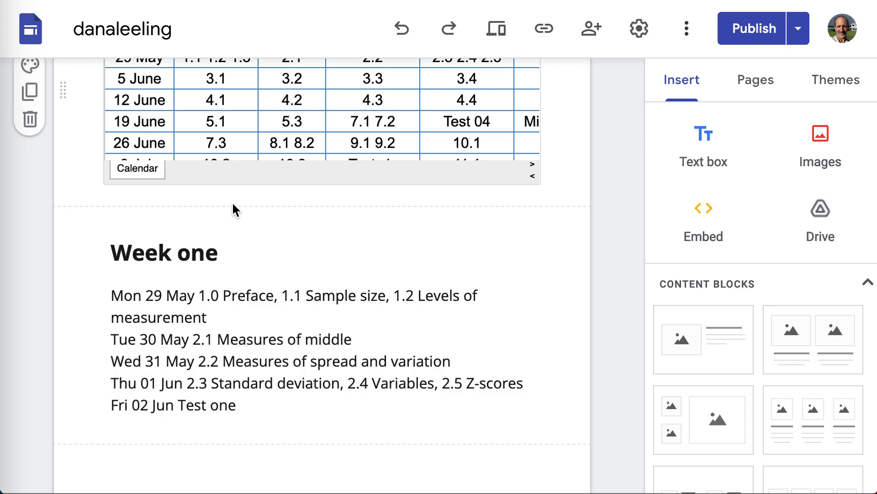
# Step: Reopen the link options for the Mon 29 May topics, browse the page targets through Stats text 01, and dismiss them
pyautogui.click(203, 300)
pyautogui.hotkey('ctrl', 'shift', 'Down')
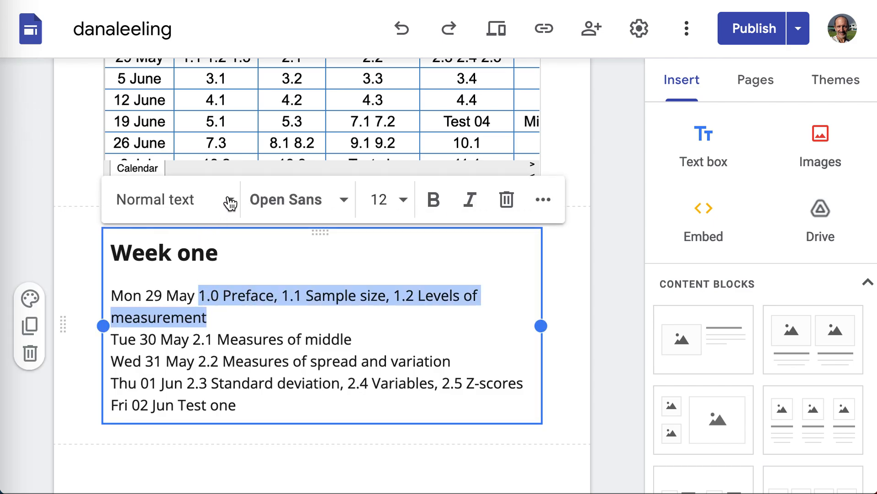
pyautogui.click(543, 199)
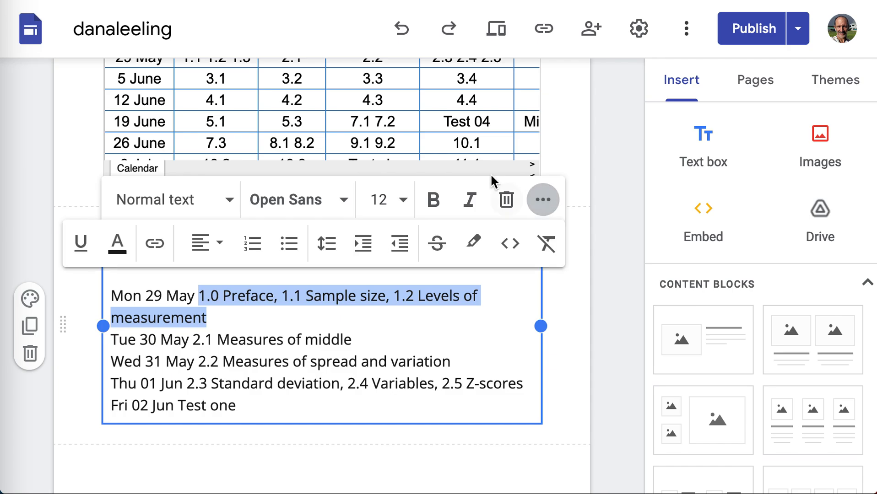
pyautogui.click(155, 242)
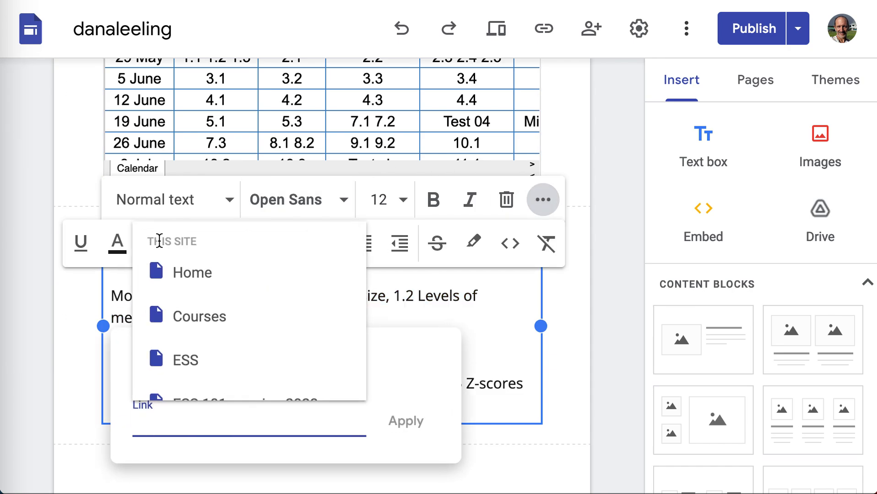
pyautogui.scroll(-6, 228, 303)
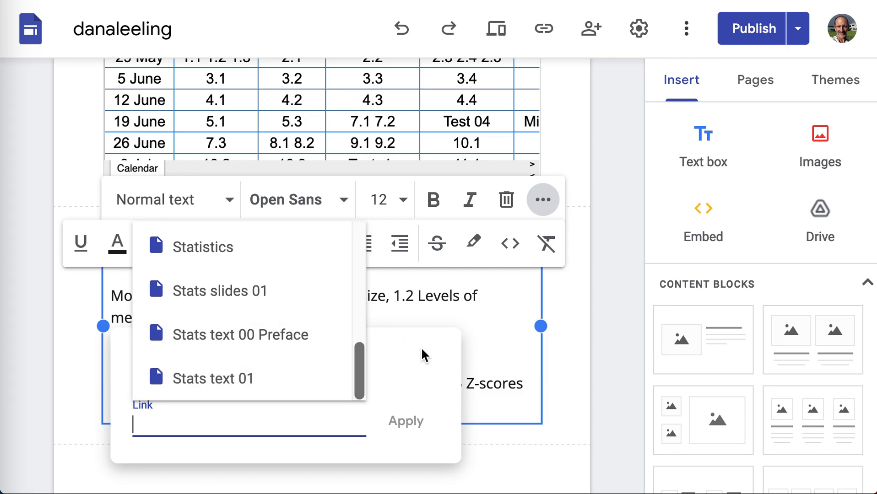
pyautogui.click(499, 341)
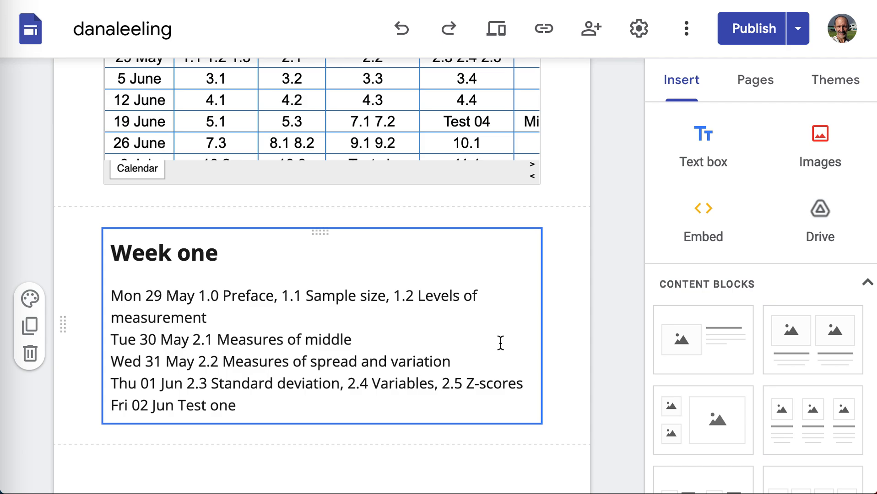
# Step: View the site's page list, open the properties of the Stats text 00 Preface page, and close them with the name unchanged
pyautogui.scroll(8, 500, 342)
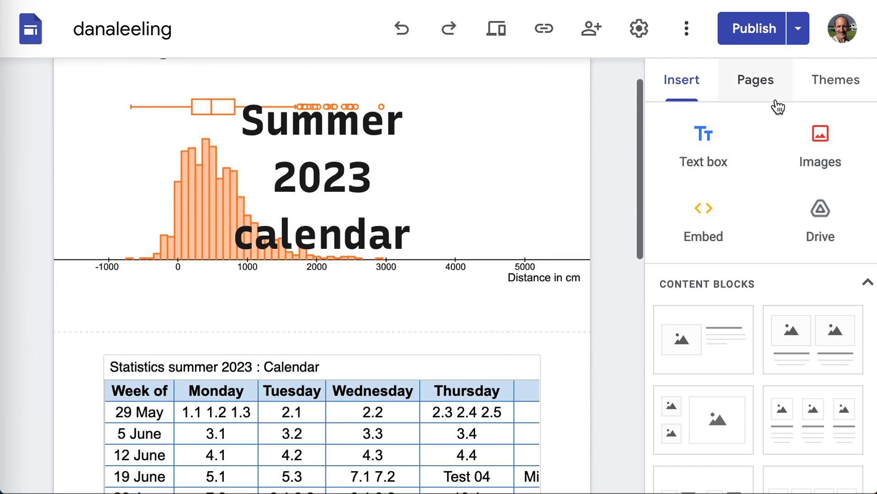
pyautogui.click(773, 84)
pyautogui.scroll(-1, 846, 329)
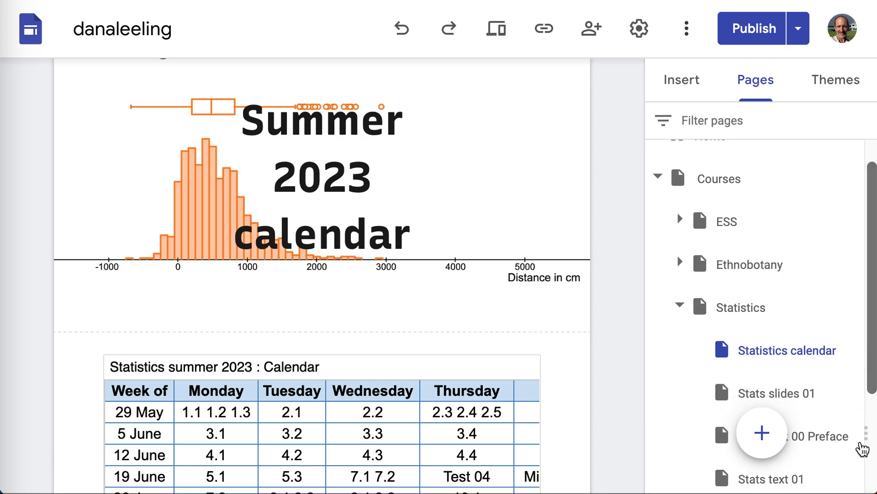
pyautogui.click(864, 437)
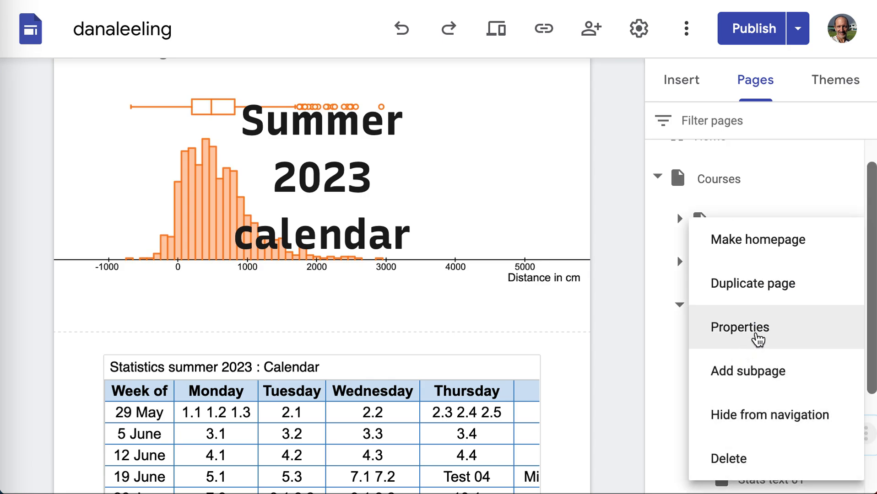
pyautogui.click(758, 339)
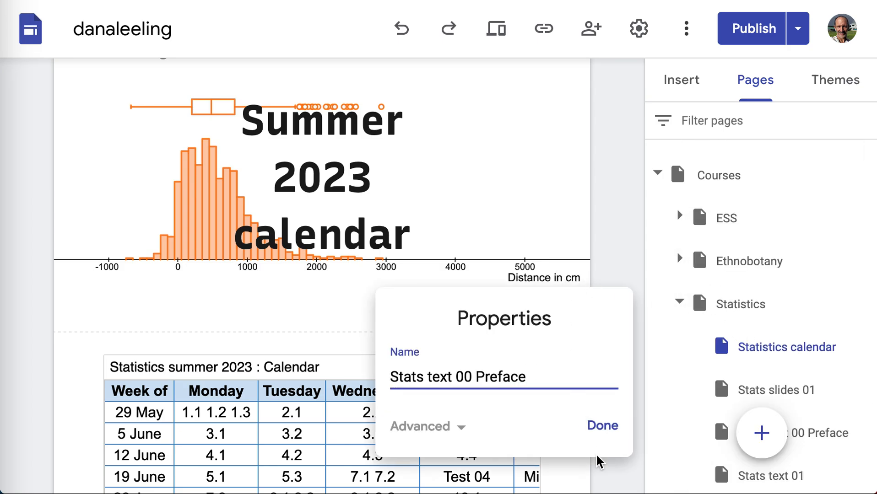
pyautogui.click(602, 426)
pyautogui.scroll(1, 648, 352)
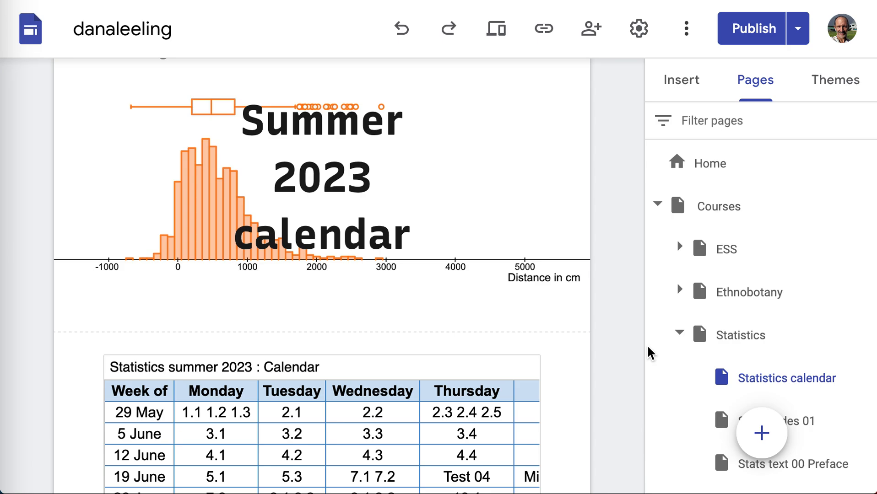
# Step: Preview the Statistics calendar page in tablet and phone layouts, and return to the tablet layout
pyautogui.click(503, 40)
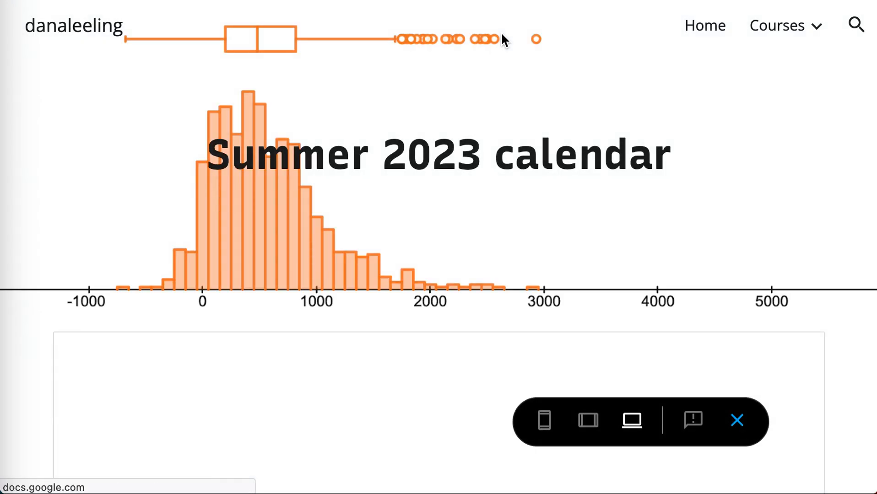
pyautogui.click(590, 427)
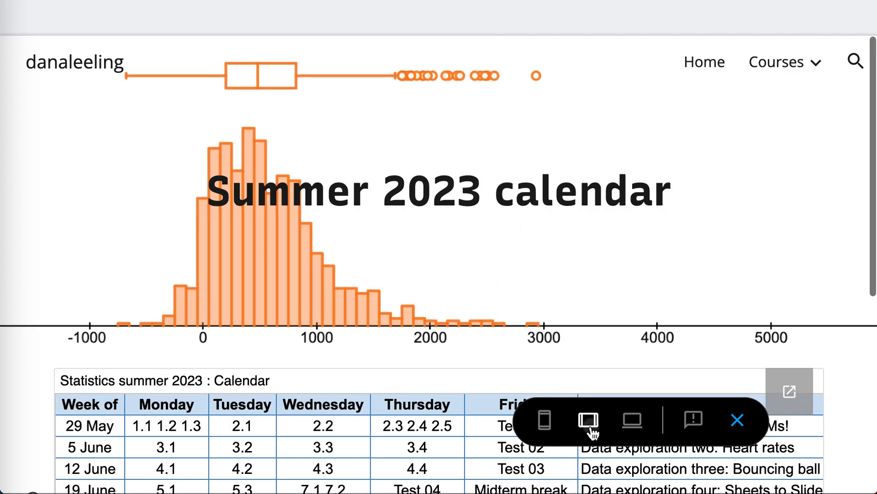
pyautogui.click(546, 424)
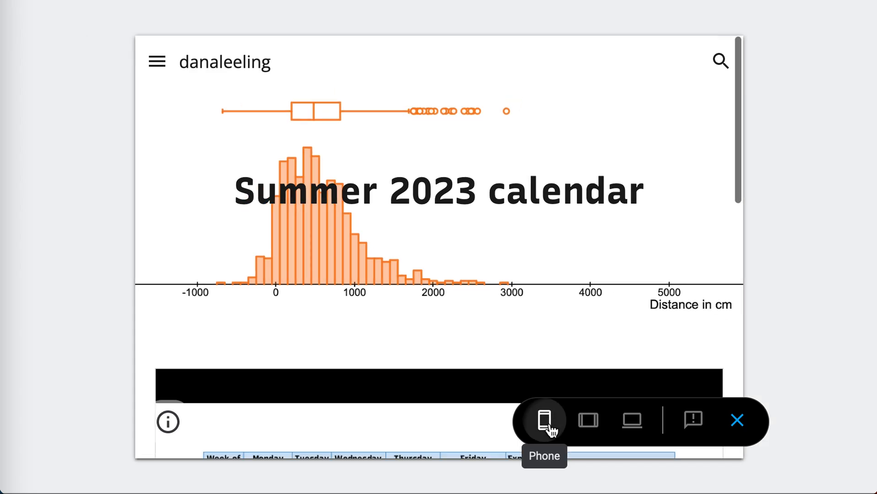
pyautogui.click(596, 420)
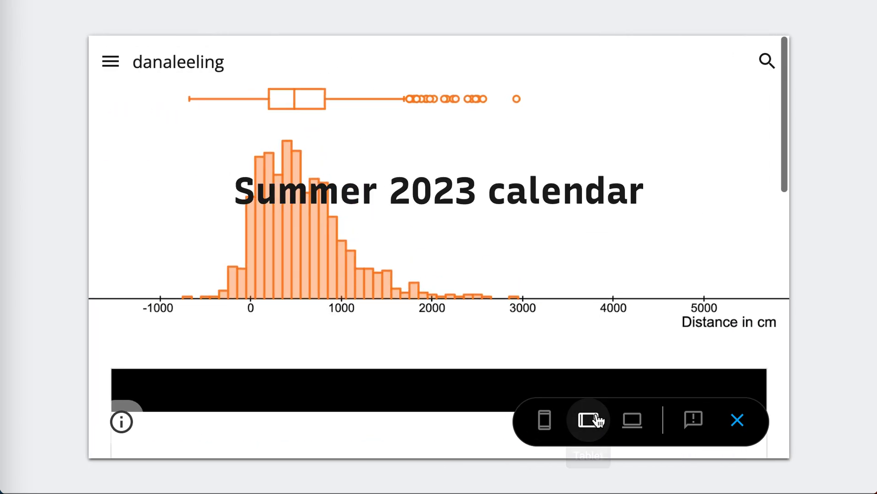
# Step: Look through the Statistics calendar page in the tablet preview, check the large-screen layout, and exit the preview
pyautogui.scroll(-5, 527, 264)
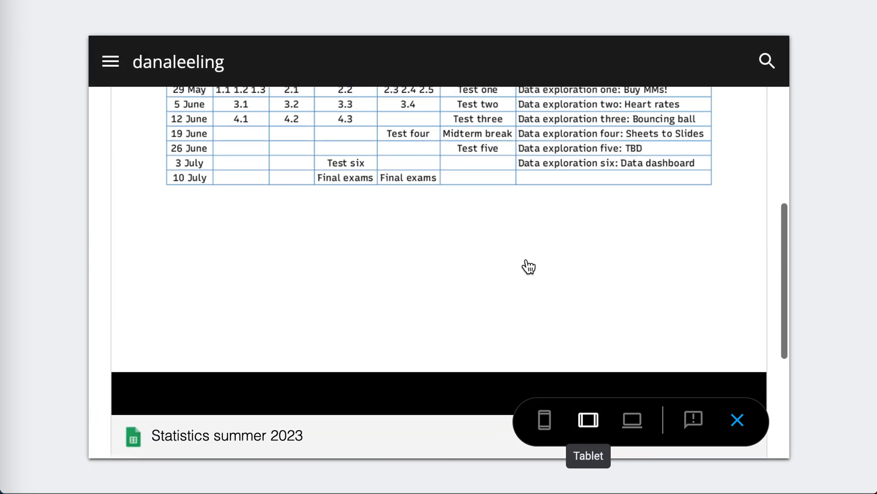
pyautogui.click(634, 422)
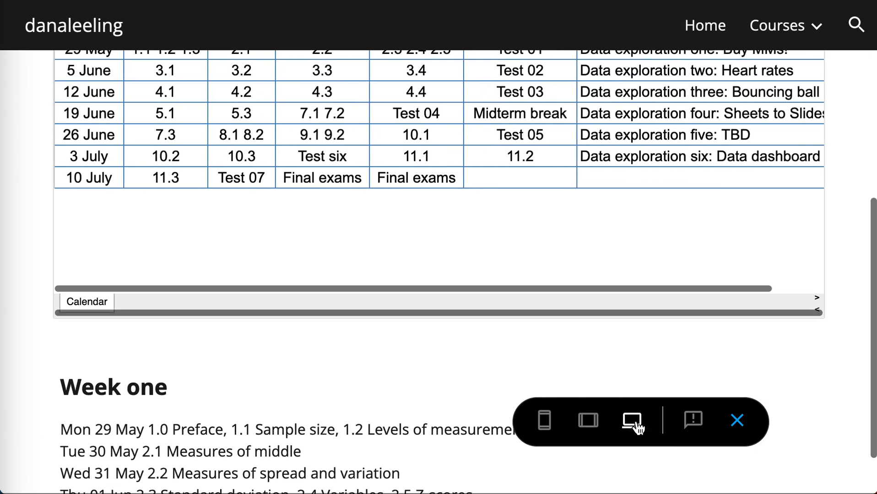
pyautogui.click(736, 422)
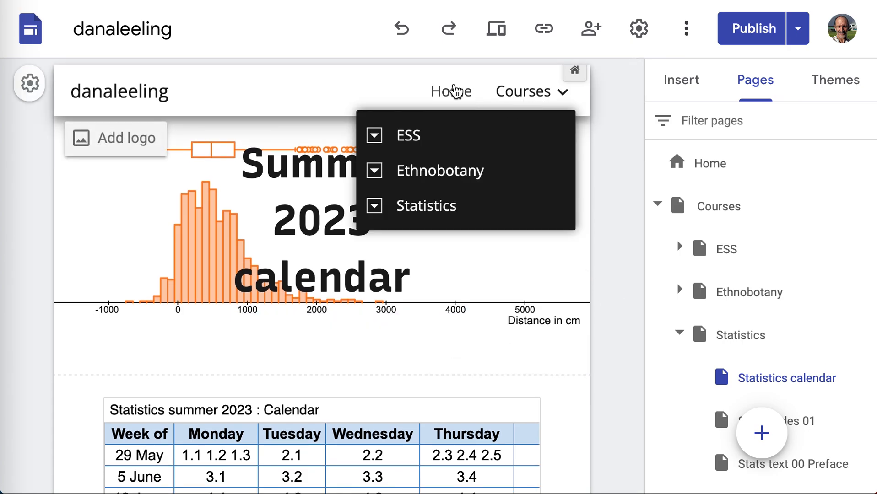
# Step: Preview the Home page in the phone layout, looking through its course sections, and exit after returning to the large-screen layout
pyautogui.click(454, 90)
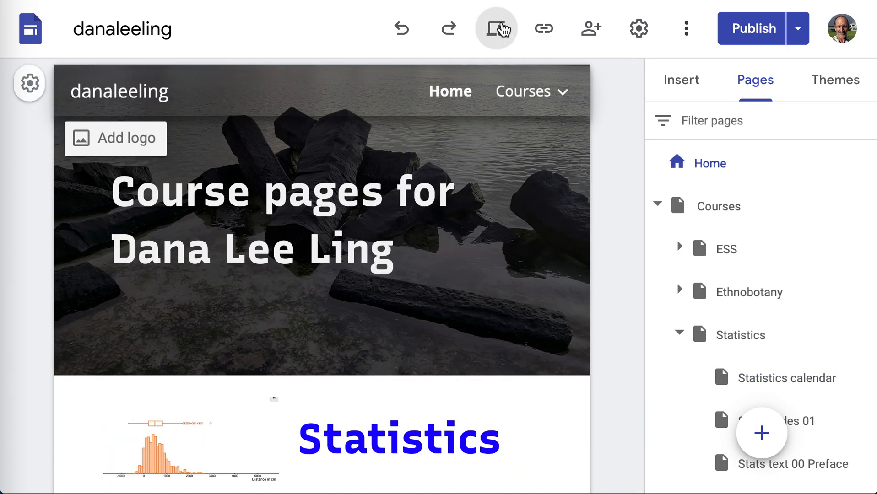
pyautogui.click(502, 29)
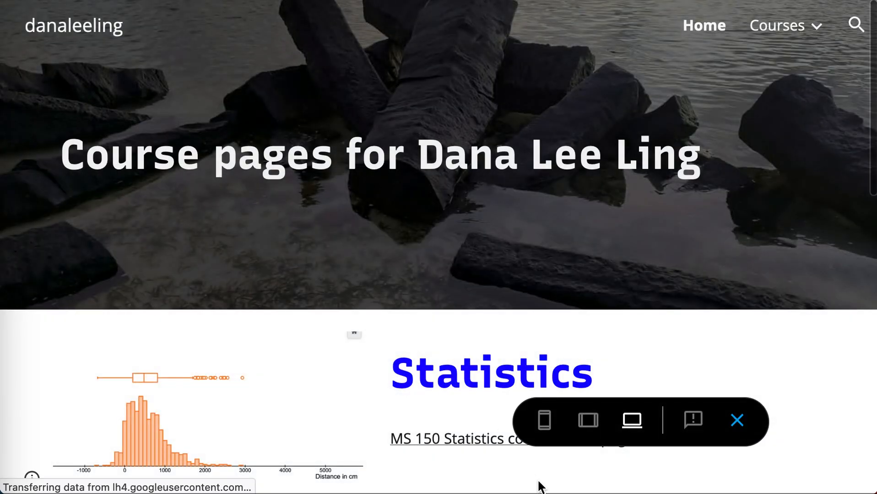
pyautogui.click(544, 427)
pyautogui.scroll(-5, 454, 366)
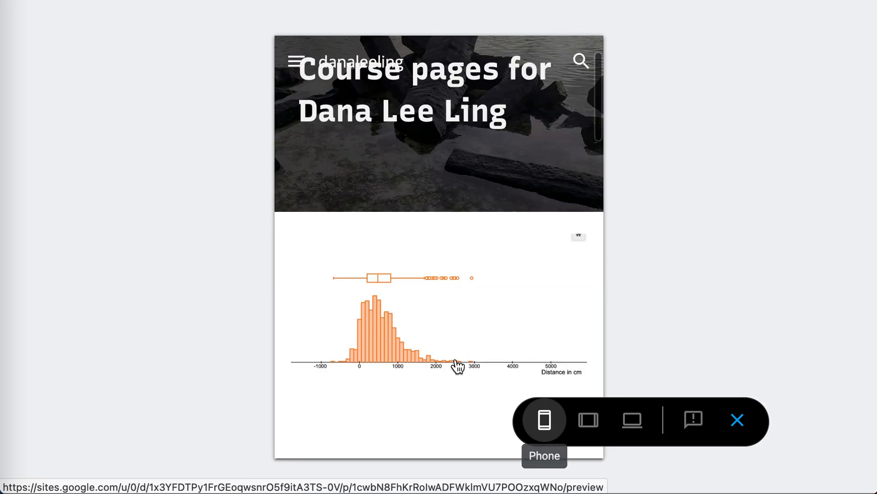
pyautogui.scroll(-12, 455, 365)
pyautogui.scroll(13, 455, 365)
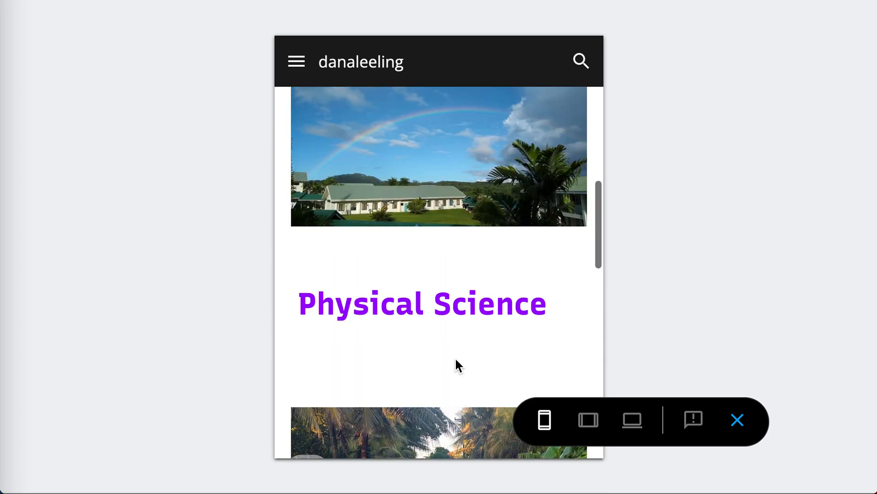
pyautogui.scroll(8, 456, 361)
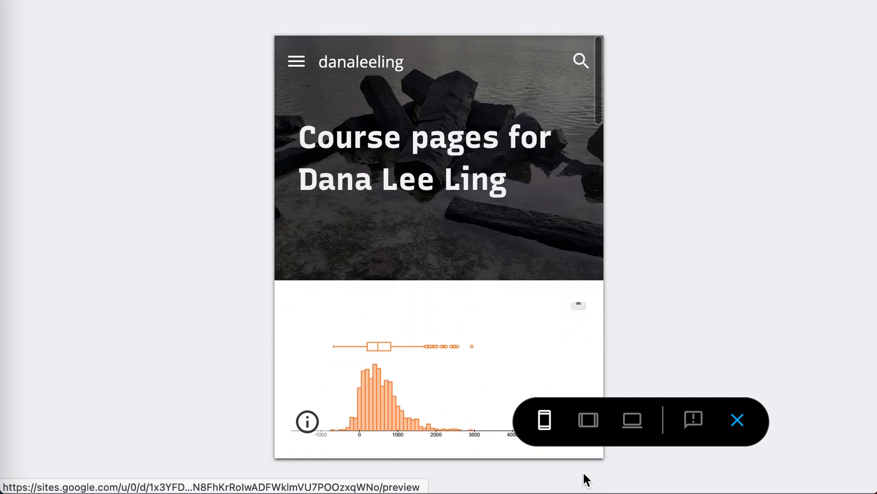
pyautogui.click(632, 421)
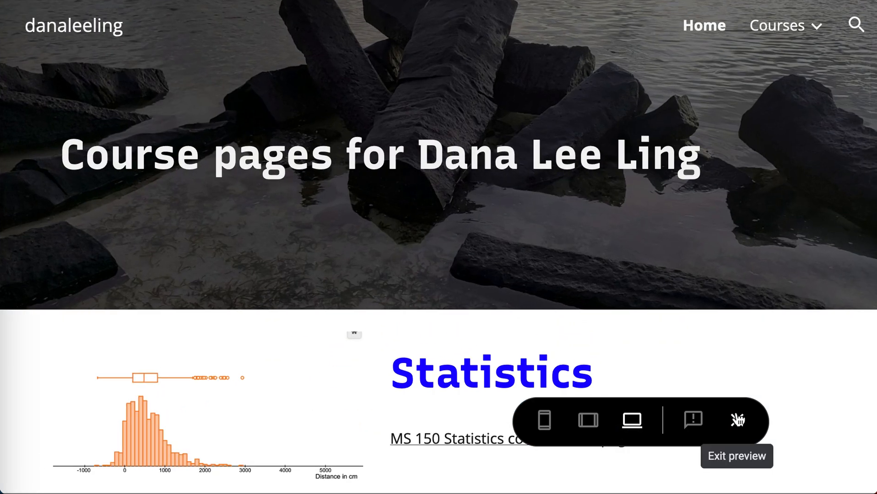
pyautogui.click(737, 420)
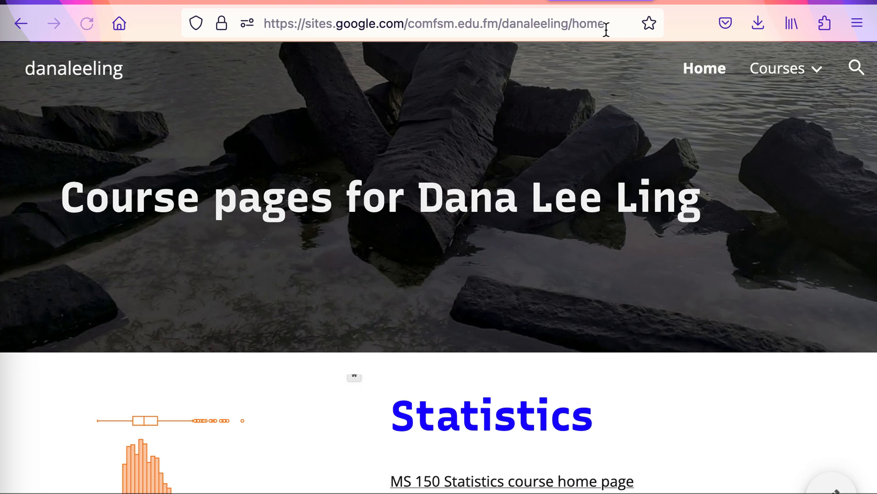
# Step: Examine the published site's web address and Home page, and return to the start of the Home page in the site editor
pyautogui.click(430, 21)
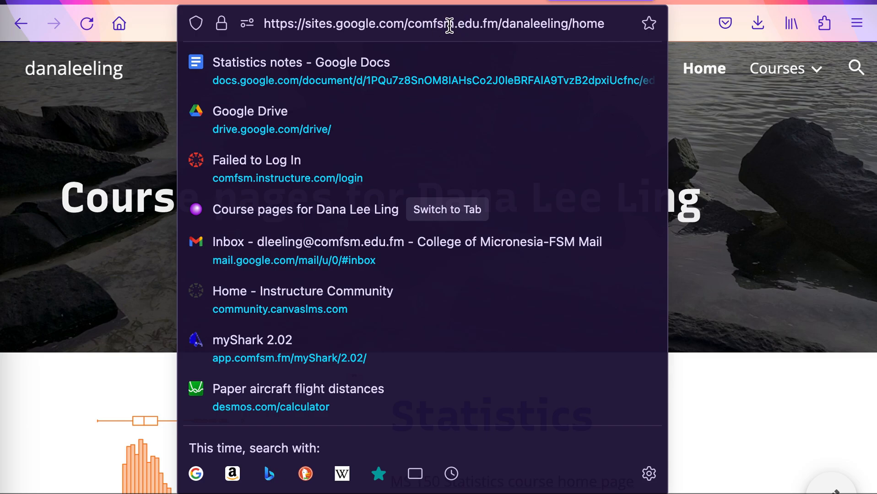
pyautogui.click(718, 92)
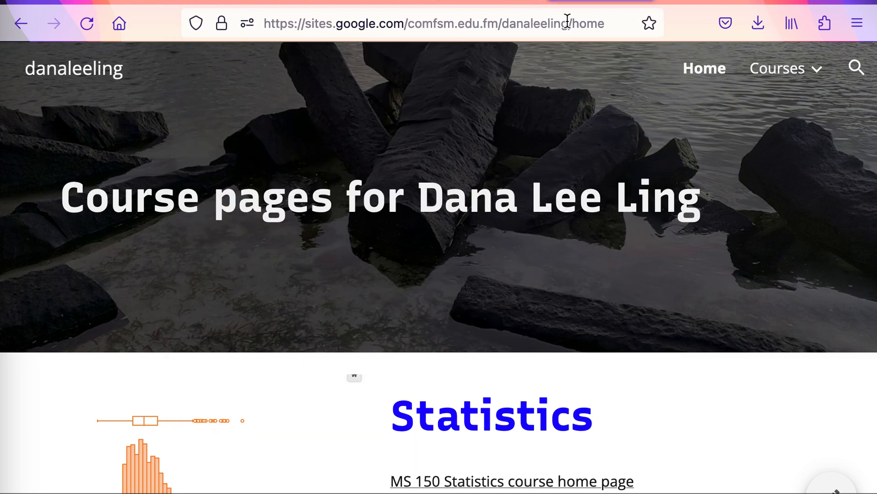
pyautogui.scroll(-3, 605, 178)
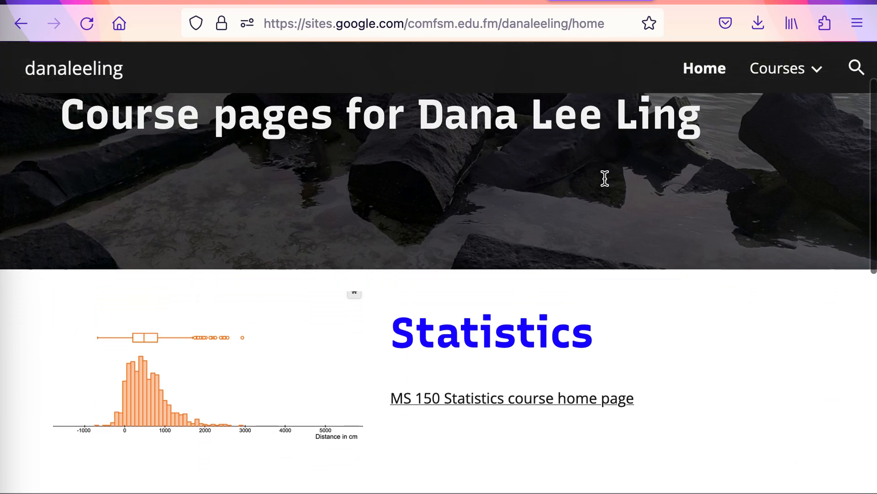
pyautogui.scroll(3, 605, 178)
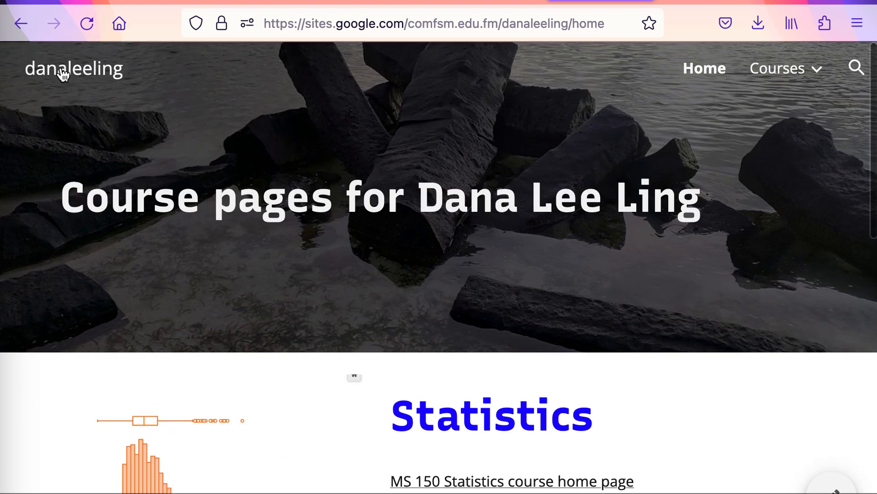
pyautogui.click(62, 74)
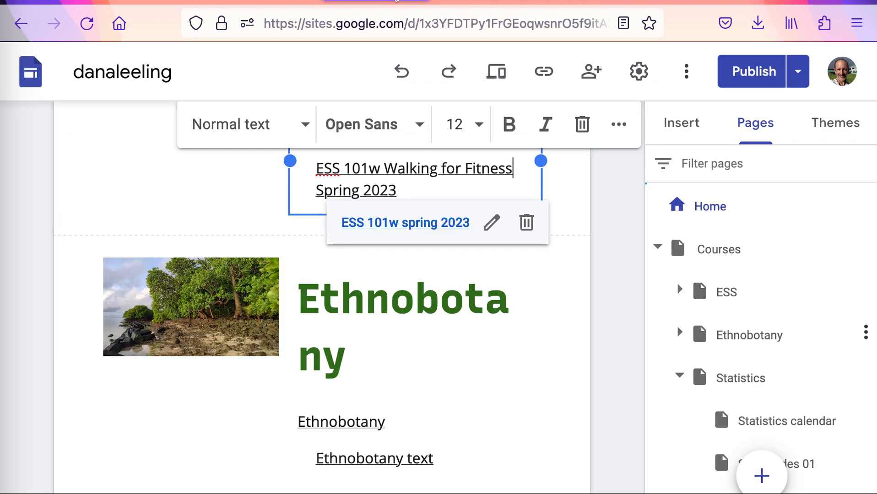
pyautogui.scroll(15, 241, 235)
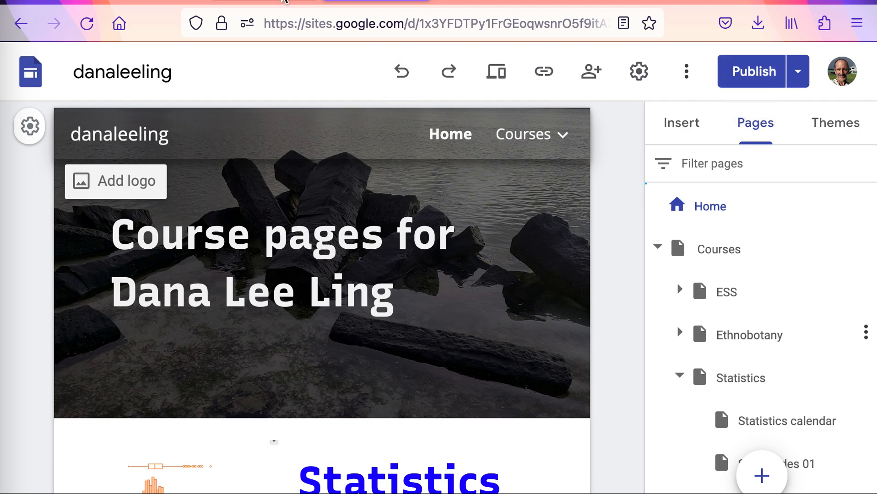
# Step: Switch to Google Drive, open Sites from the Google apps, and look over the new-site templates and recent sites
pyautogui.click(280, 1)
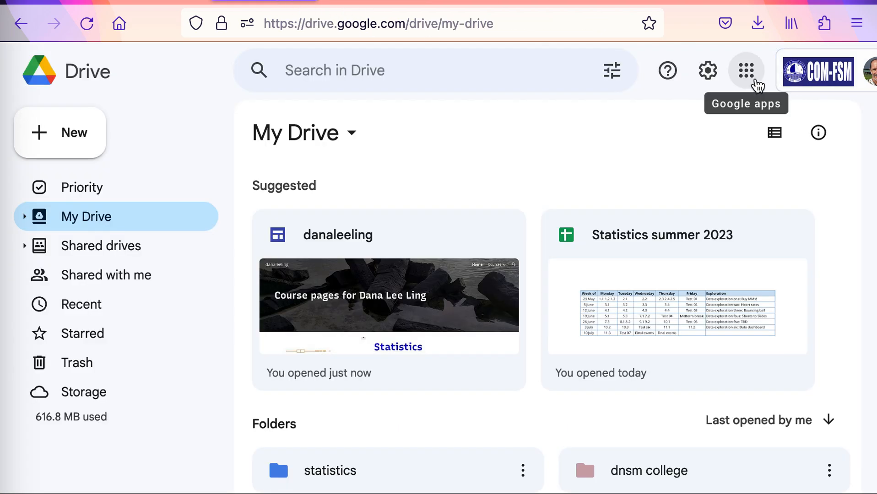
pyautogui.click(754, 83)
pyautogui.click(673, 483)
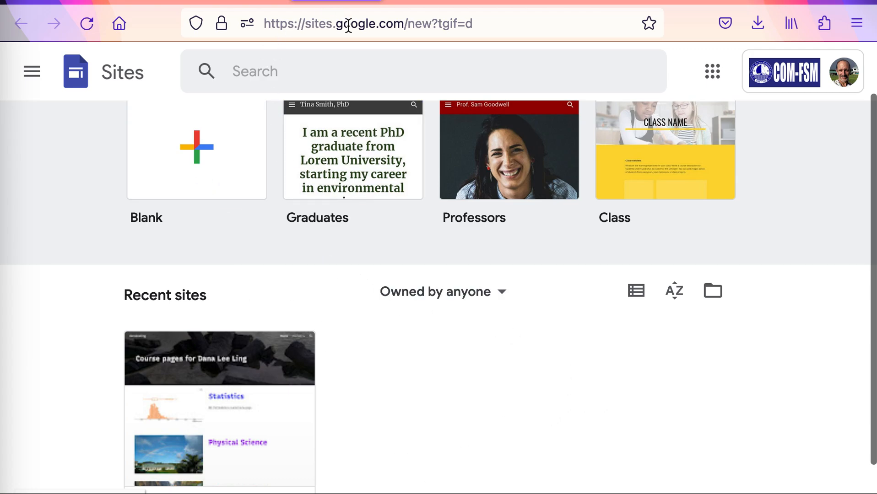
pyautogui.scroll(-3, 214, 282)
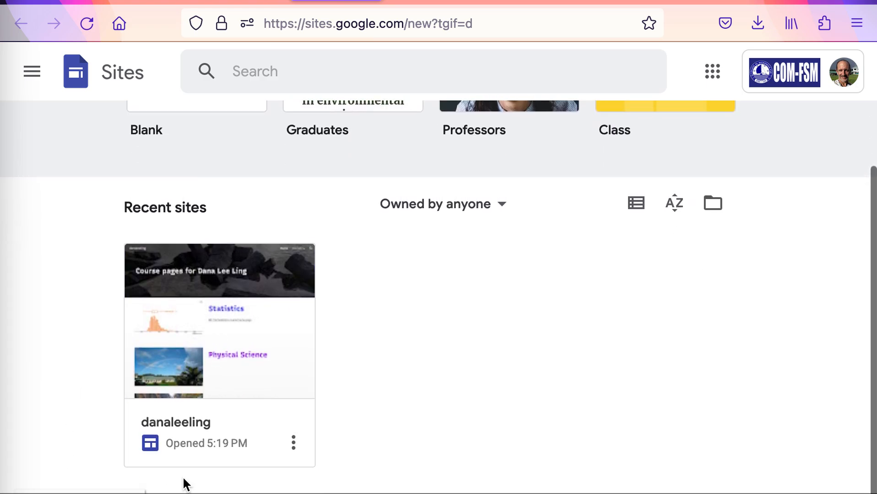
pyautogui.scroll(3, 431, 293)
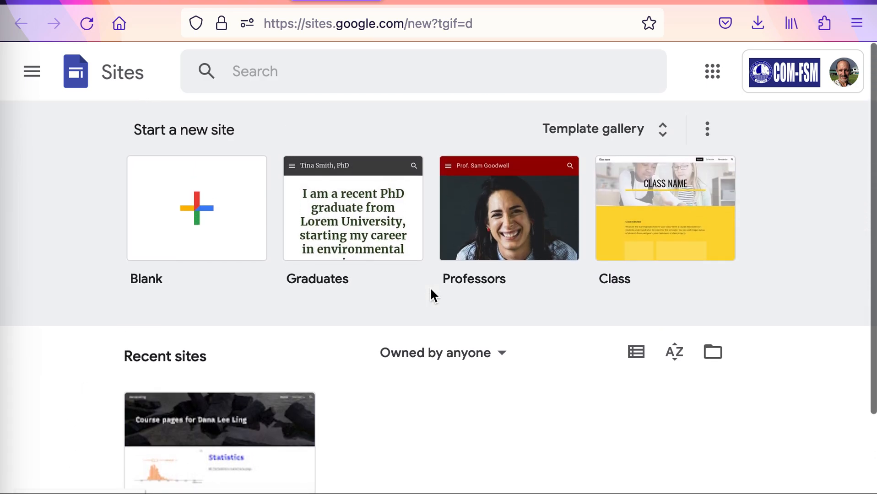